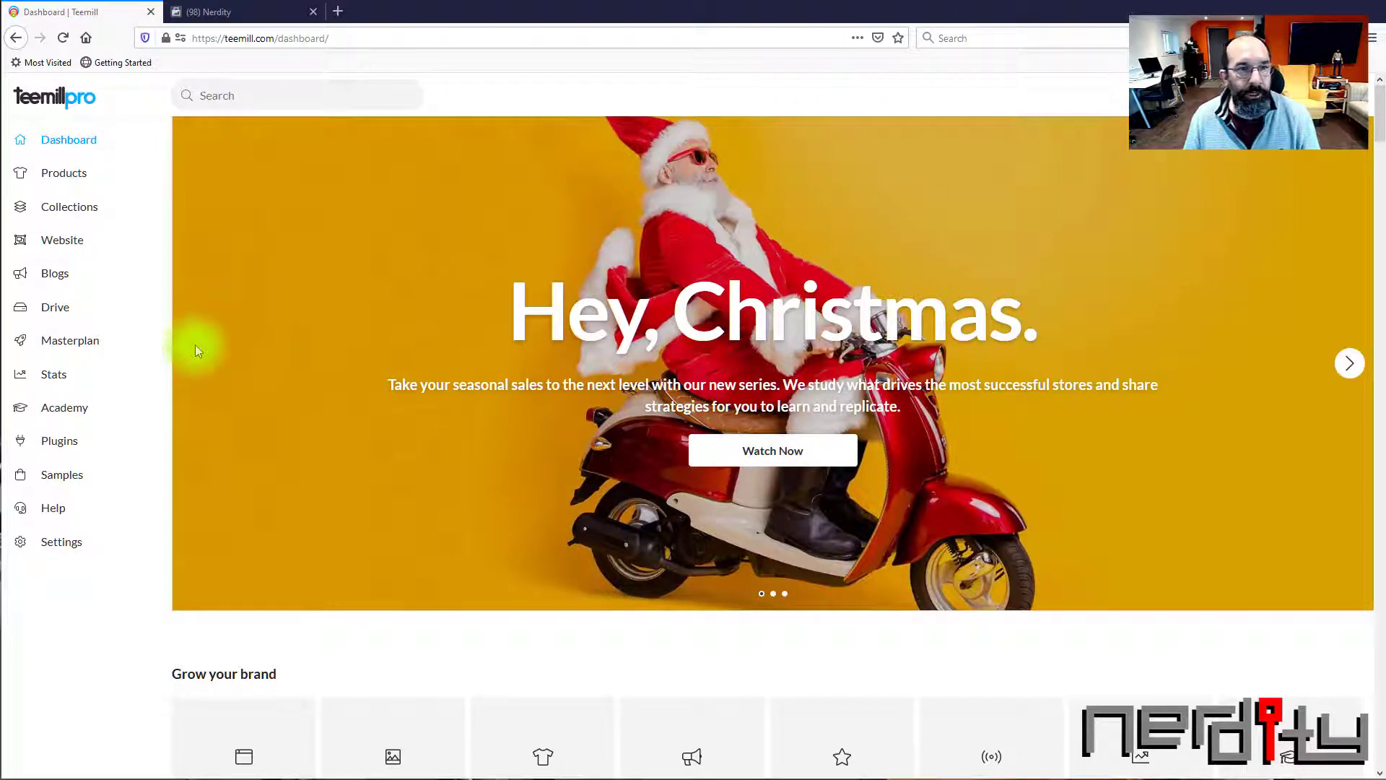
# Copy the product feed URL from Teemill's Facebook Tracking plugin and save the plugin settings
pyautogui.click(63, 450)
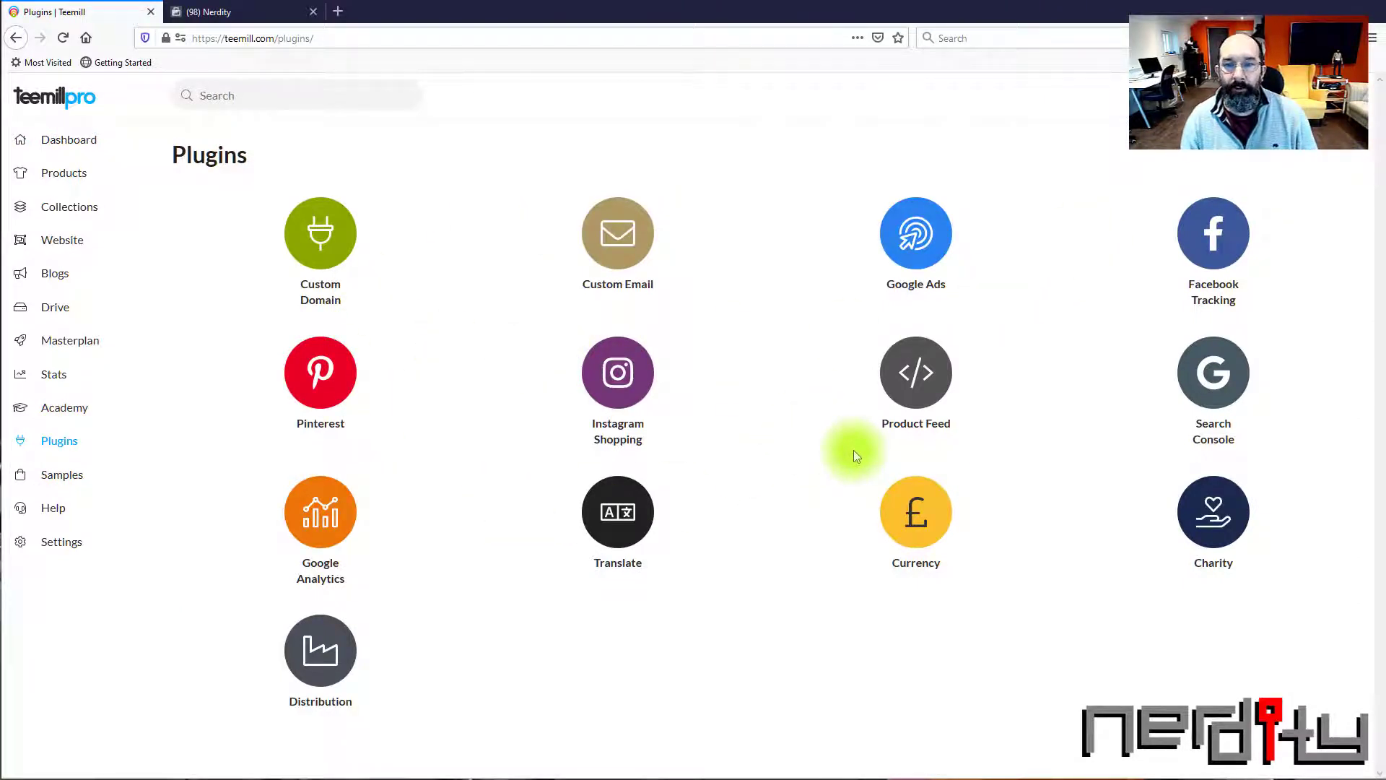
pyautogui.click(1213, 244)
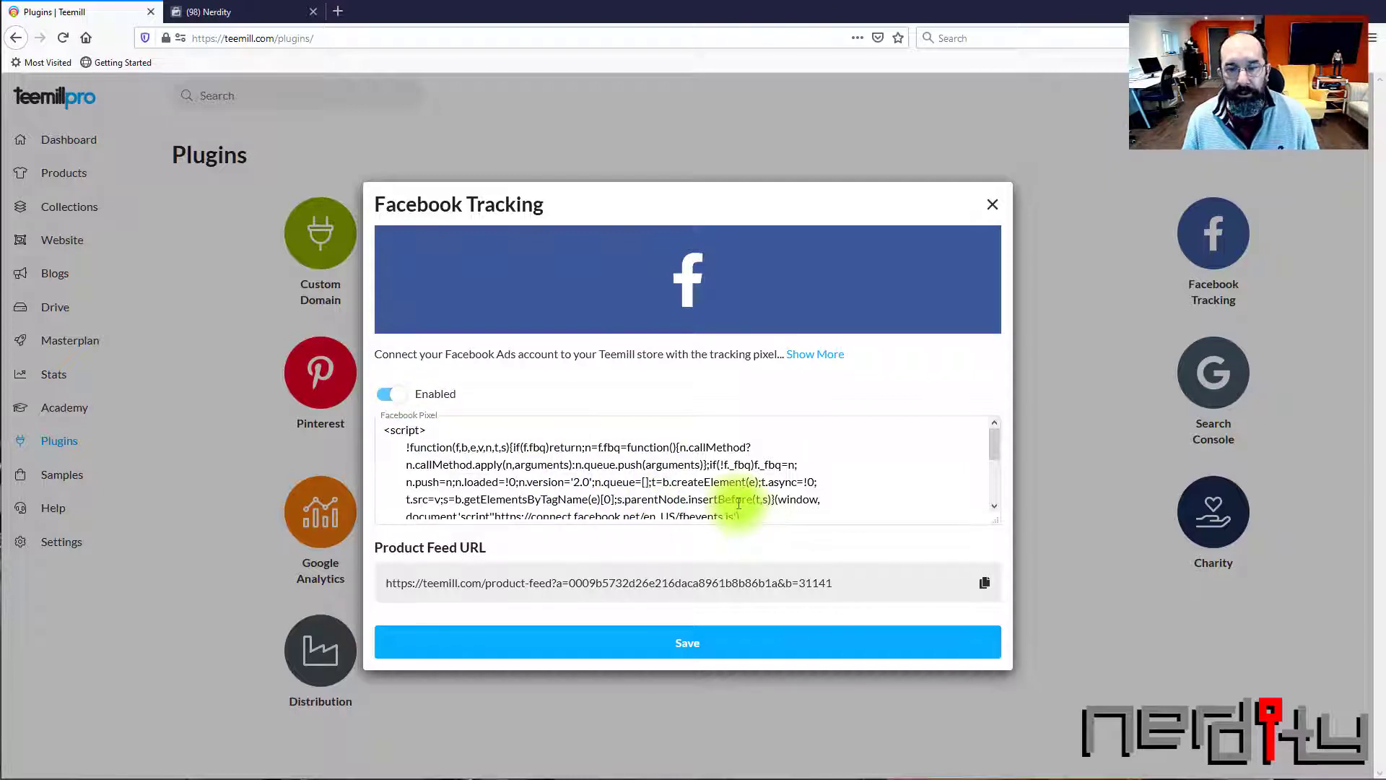
pyautogui.scroll(-3, 714, 482)
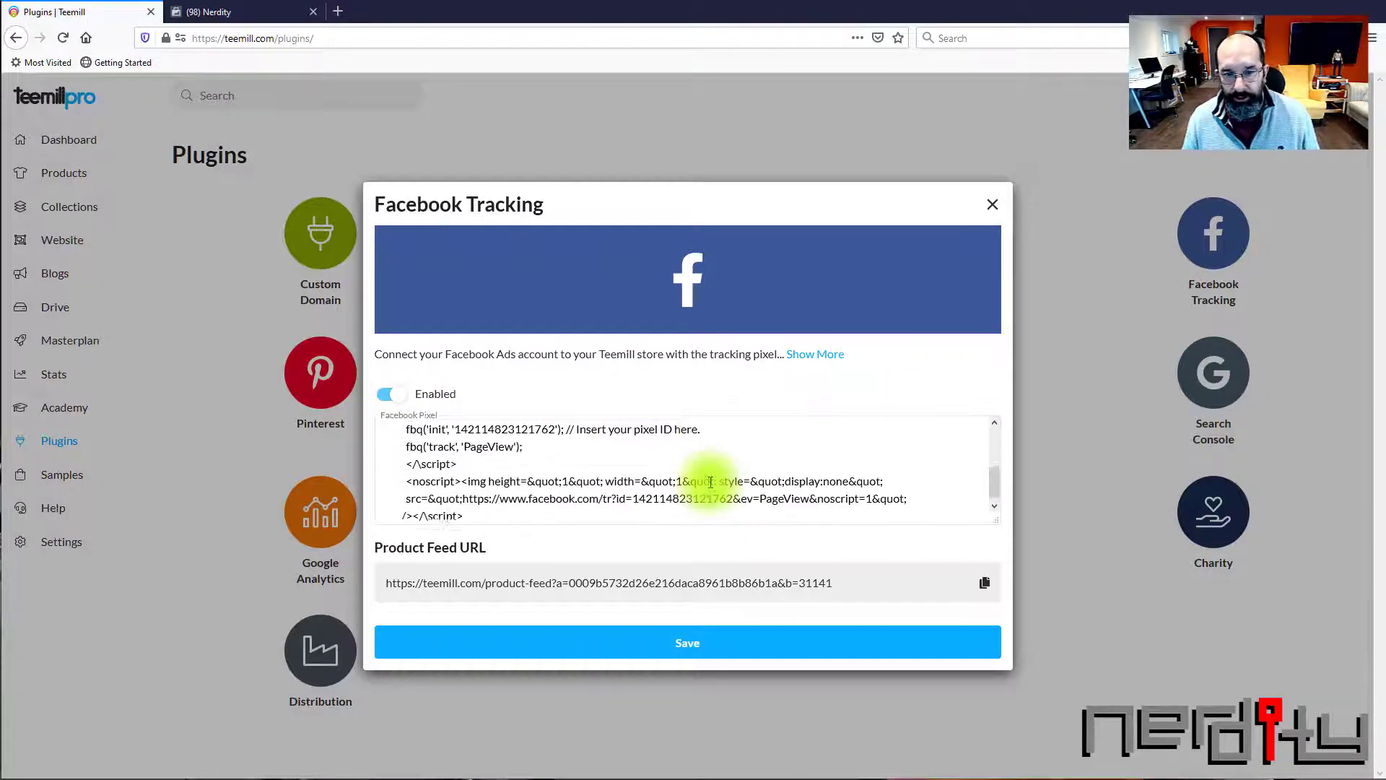
pyautogui.scroll(3, 712, 483)
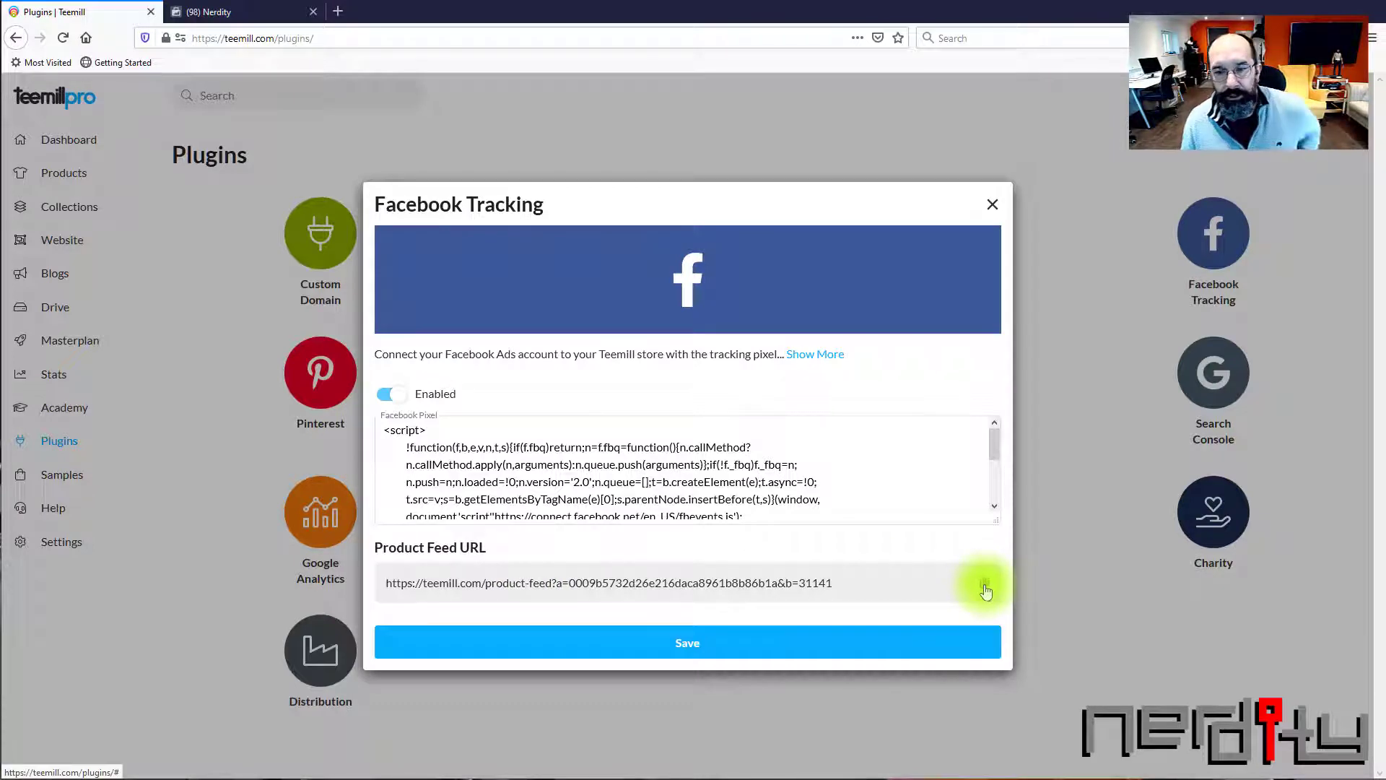
pyautogui.click(985, 589)
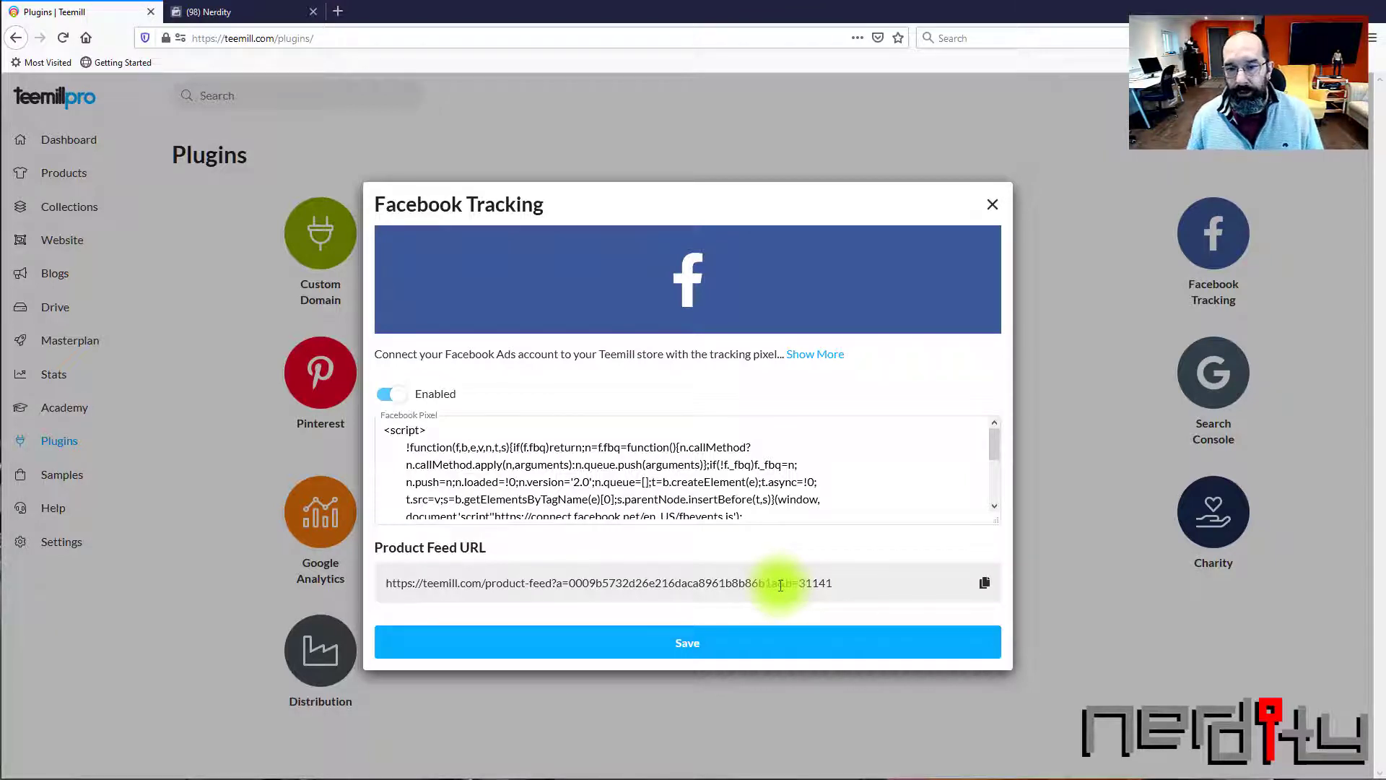
pyautogui.click(694, 642)
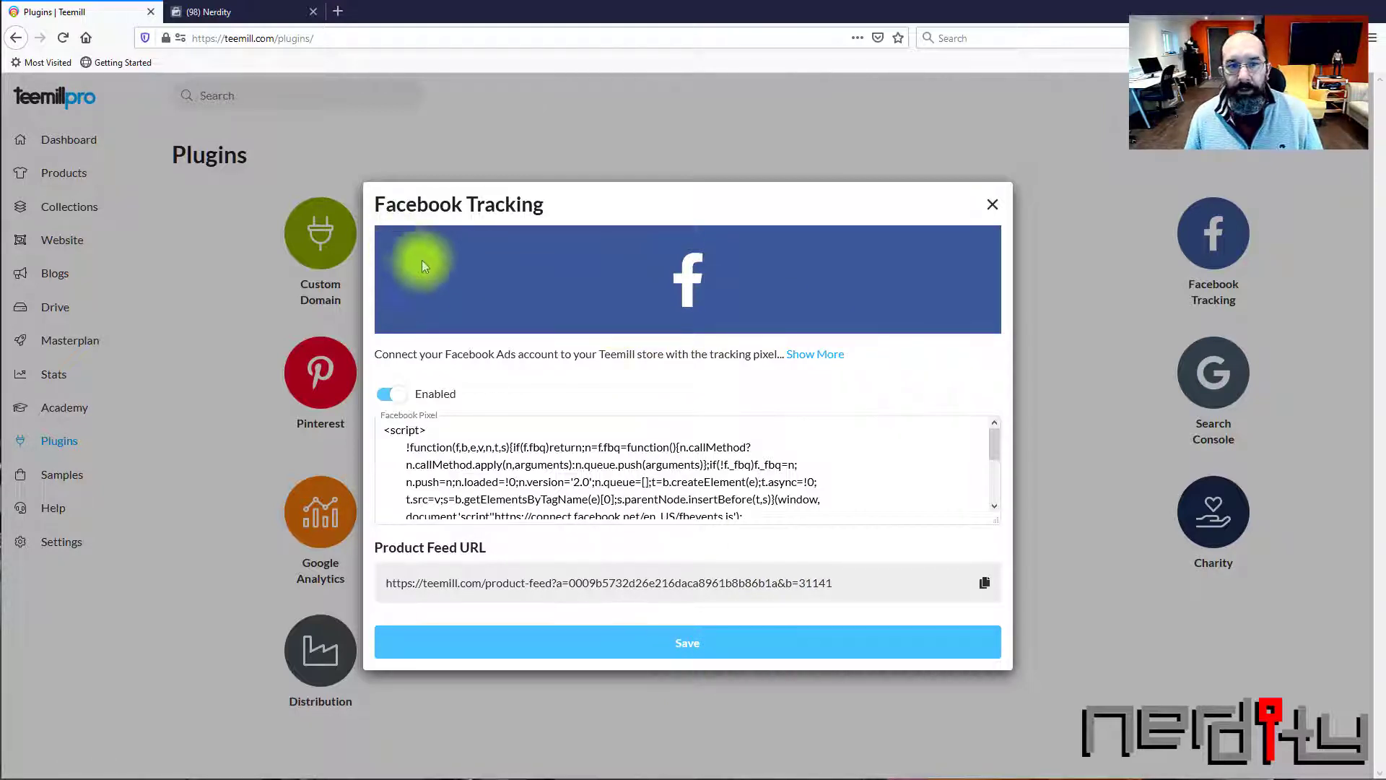
# Switch to Facebook Commerce Manager and start adding items to the catalog's data sources with Use Bulk Upload
pyautogui.click(232, 11)
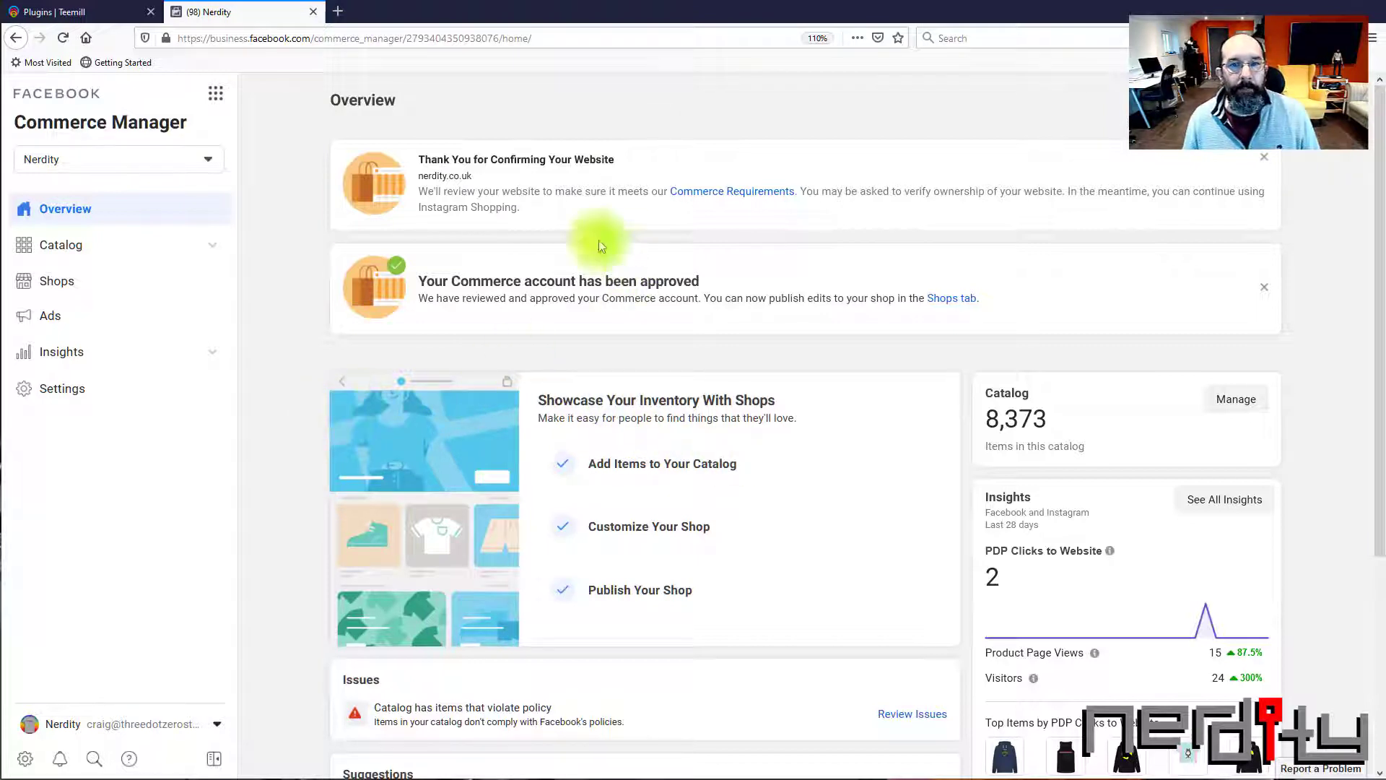
pyautogui.click(64, 251)
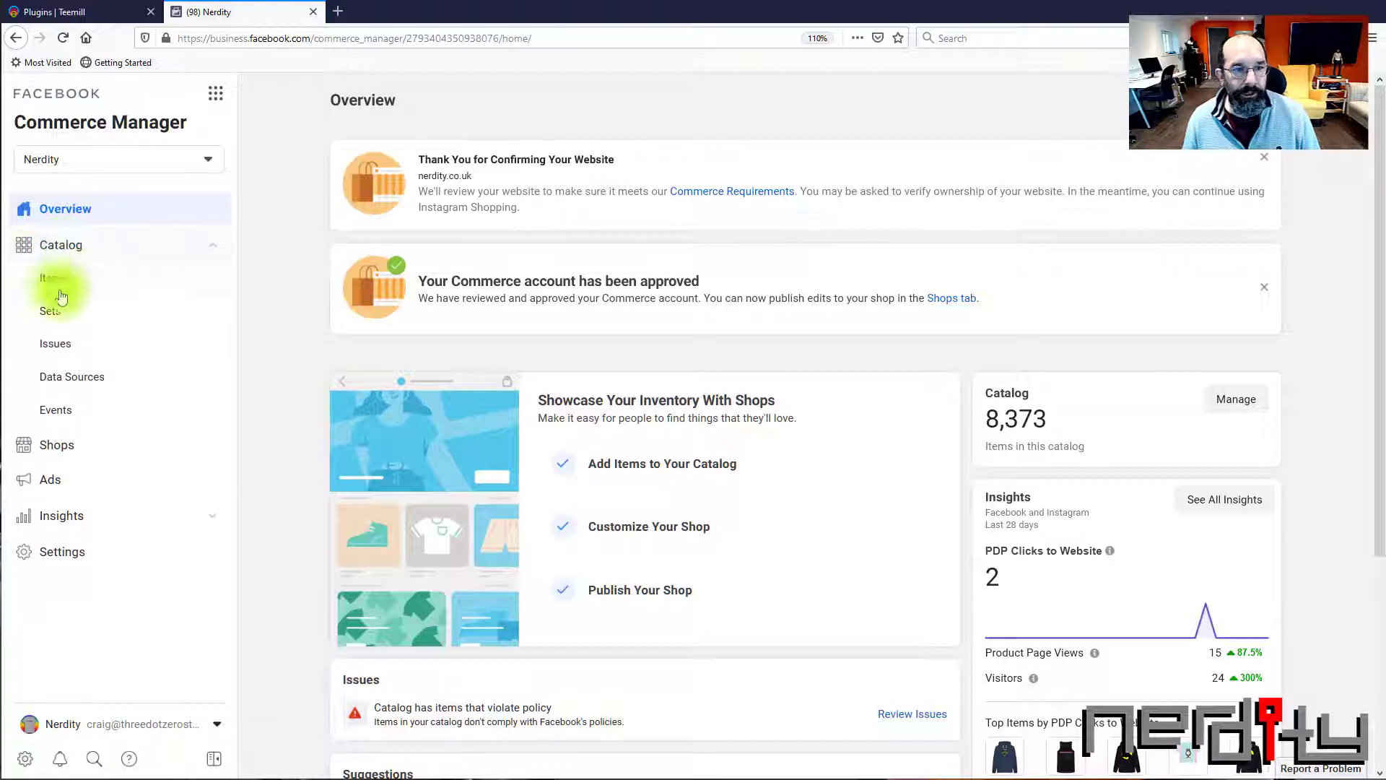
pyautogui.click(85, 381)
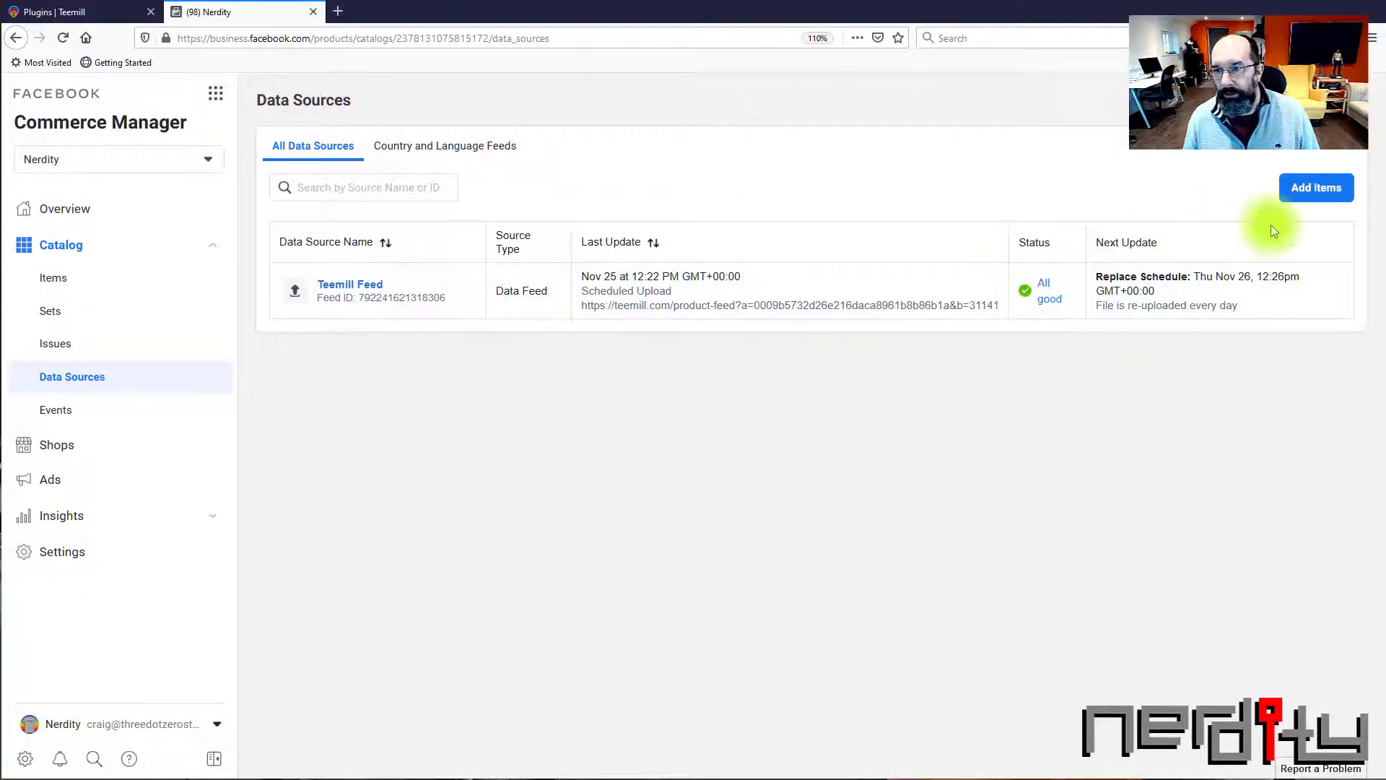
pyautogui.click(1318, 194)
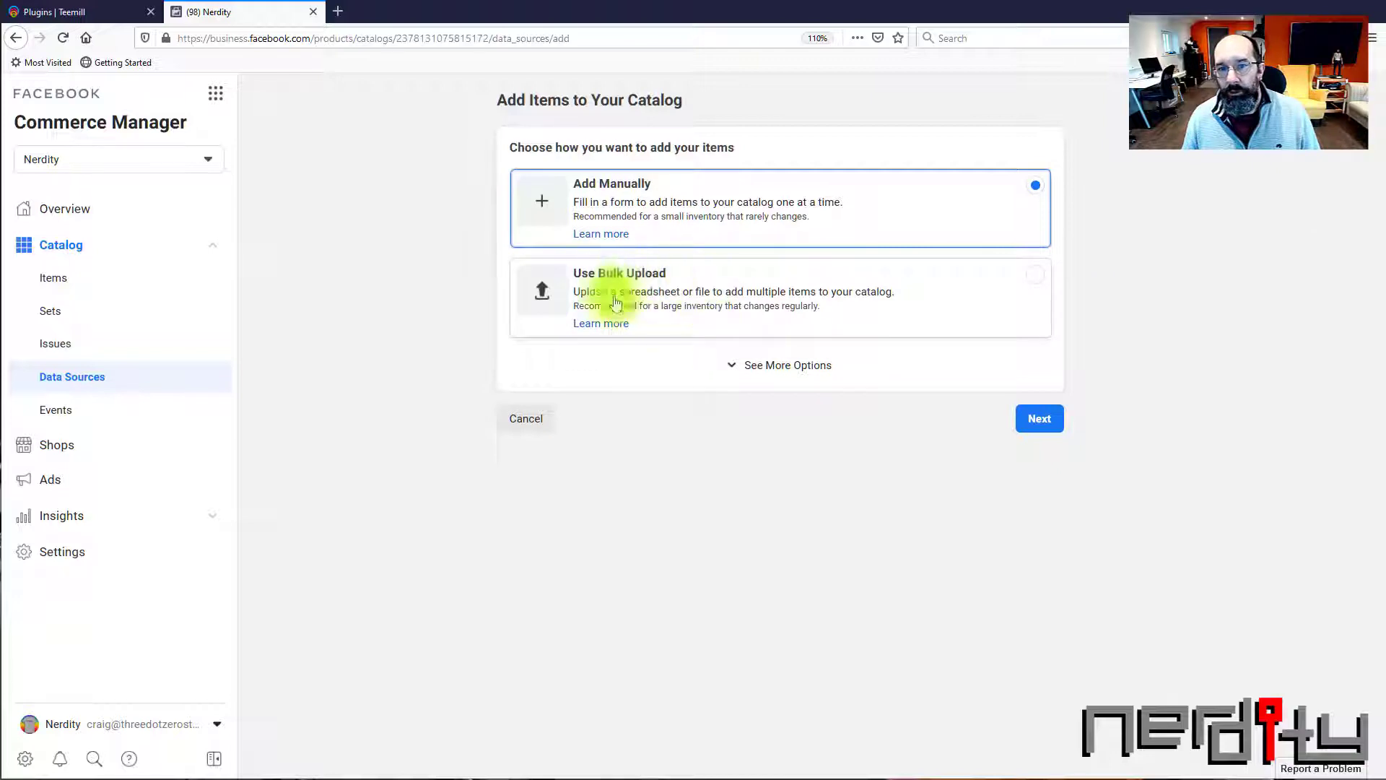
pyautogui.click(692, 280)
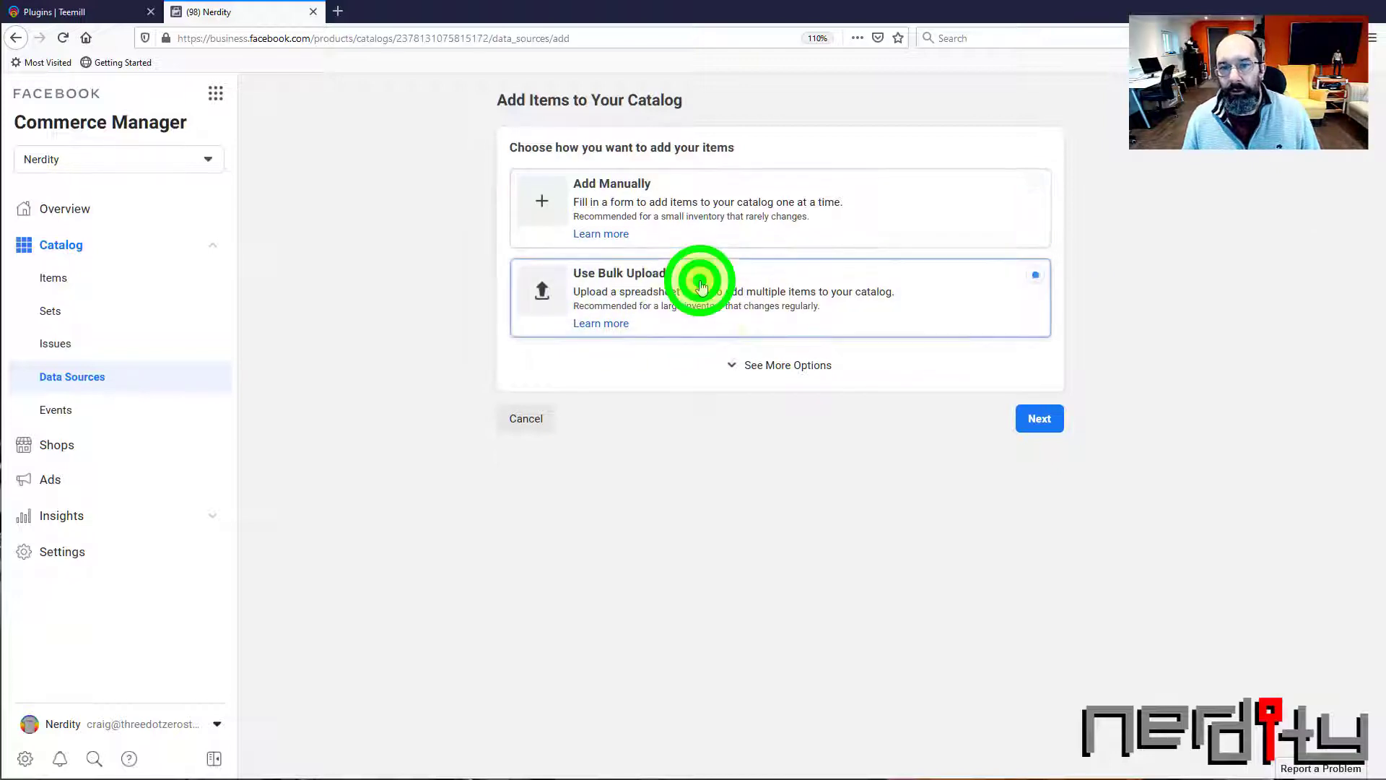
pyautogui.click(1041, 422)
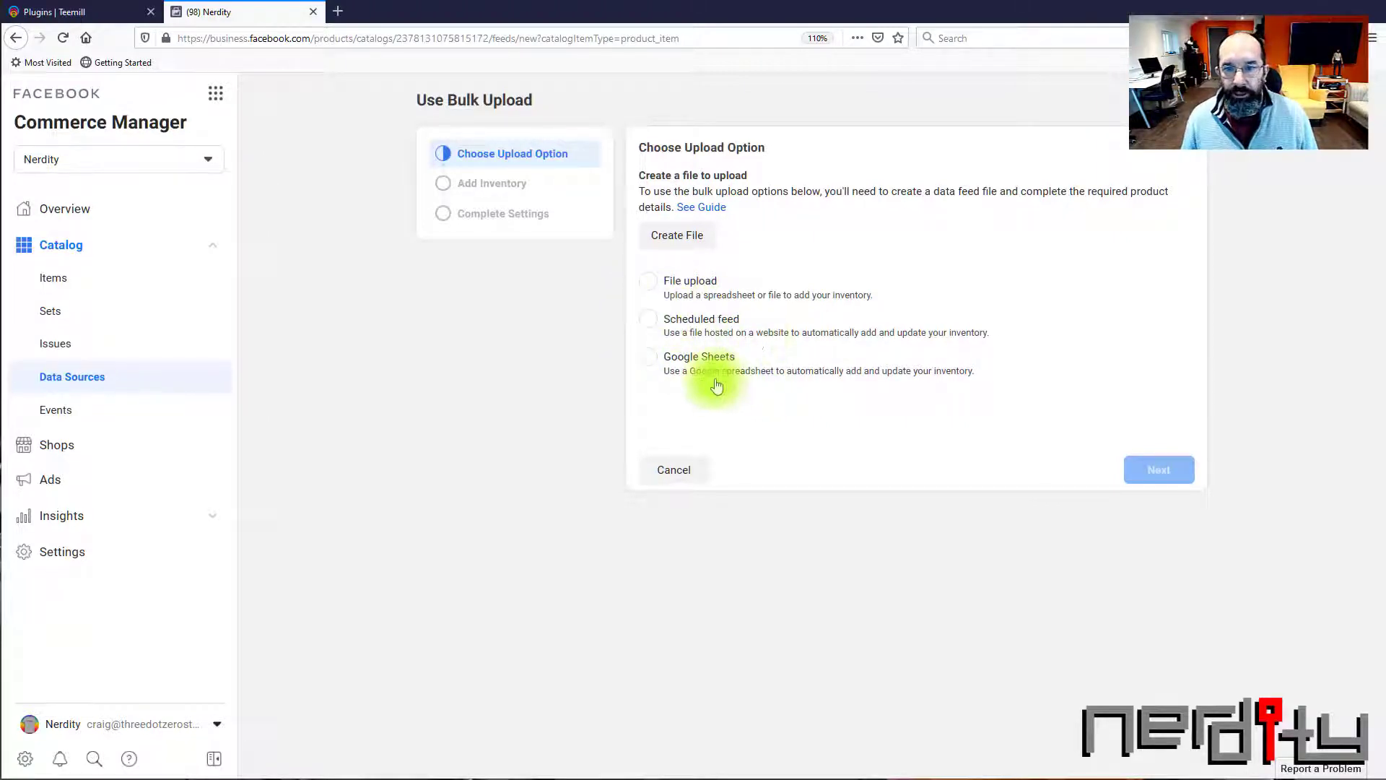
# Choose Scheduled feed as the upload option and paste the copied Teemill product feed URL as the file location
pyautogui.click(648, 319)
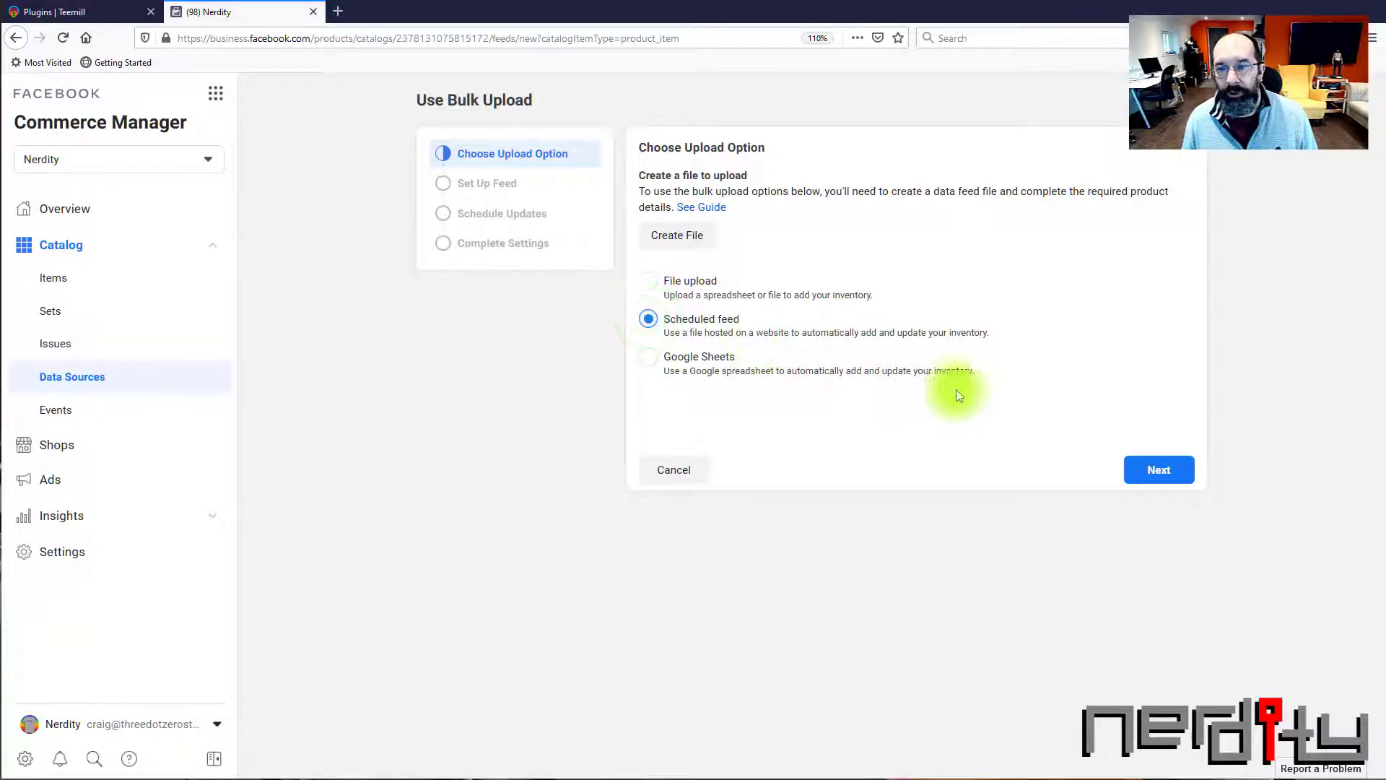
pyautogui.click(1158, 472)
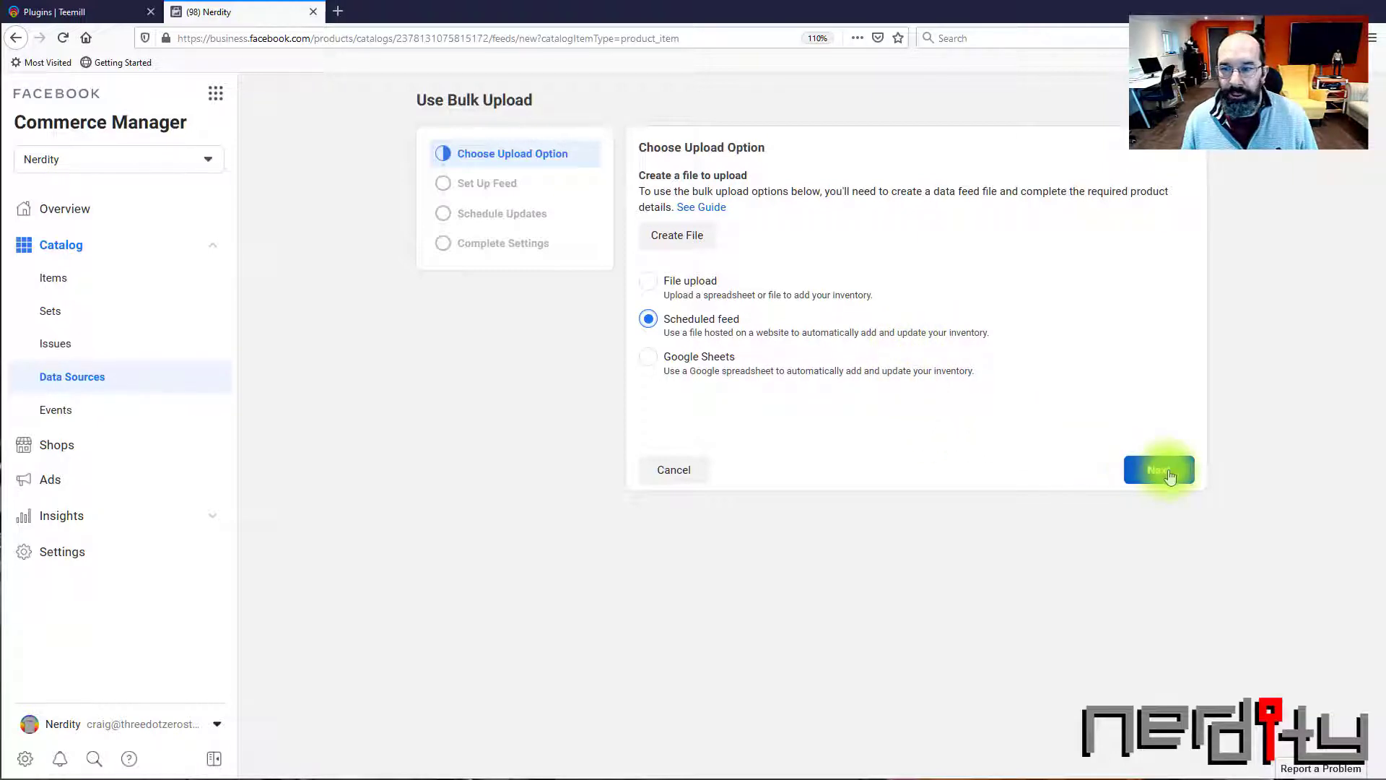
pyautogui.click(1135, 470)
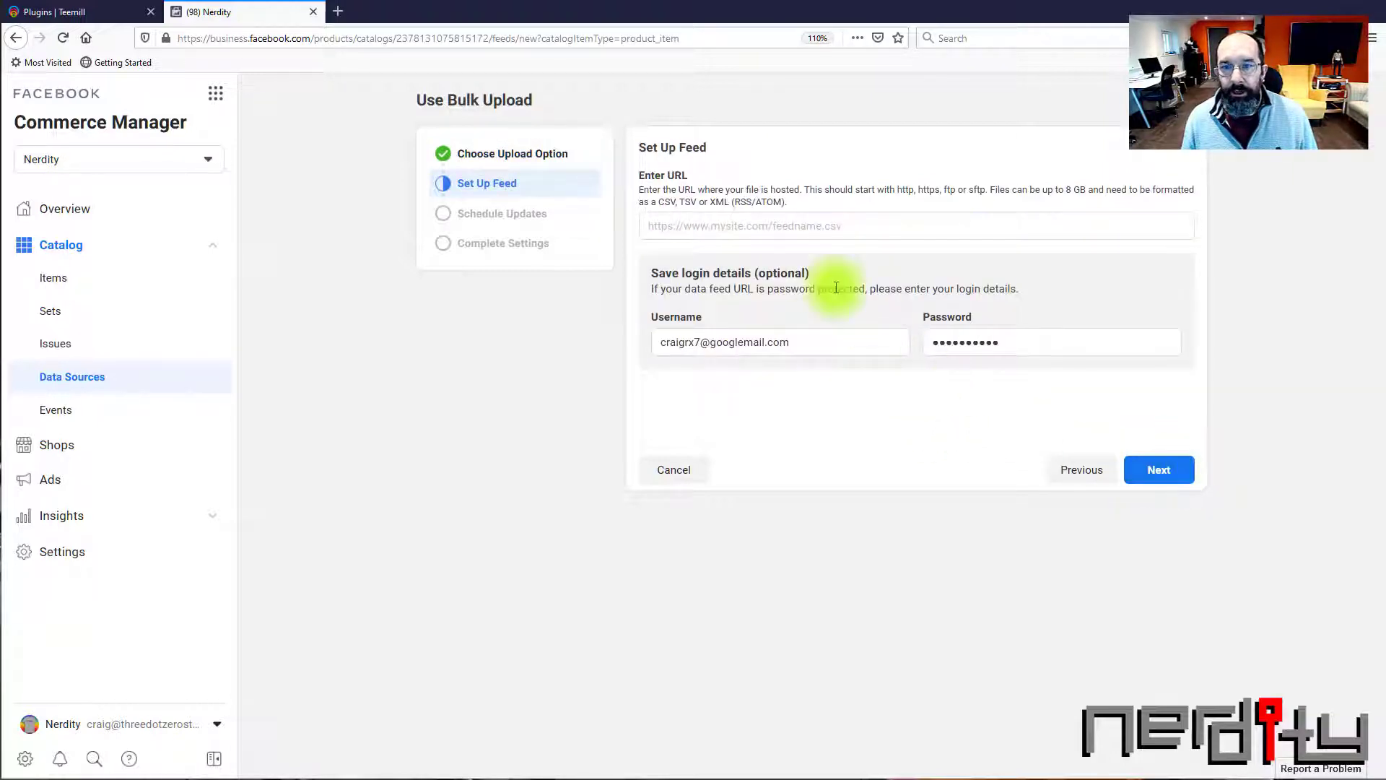
pyautogui.click(699, 217)
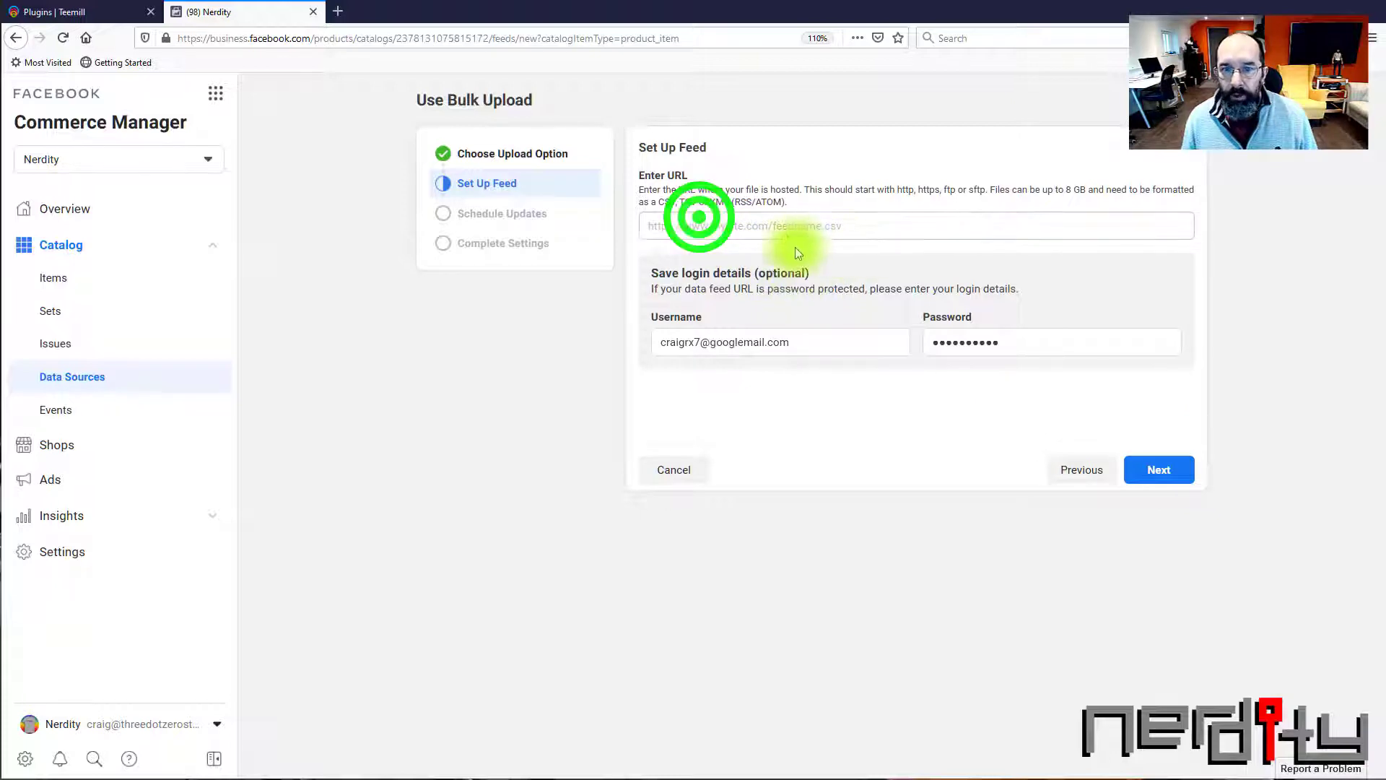
pyautogui.rightClick(735, 226)
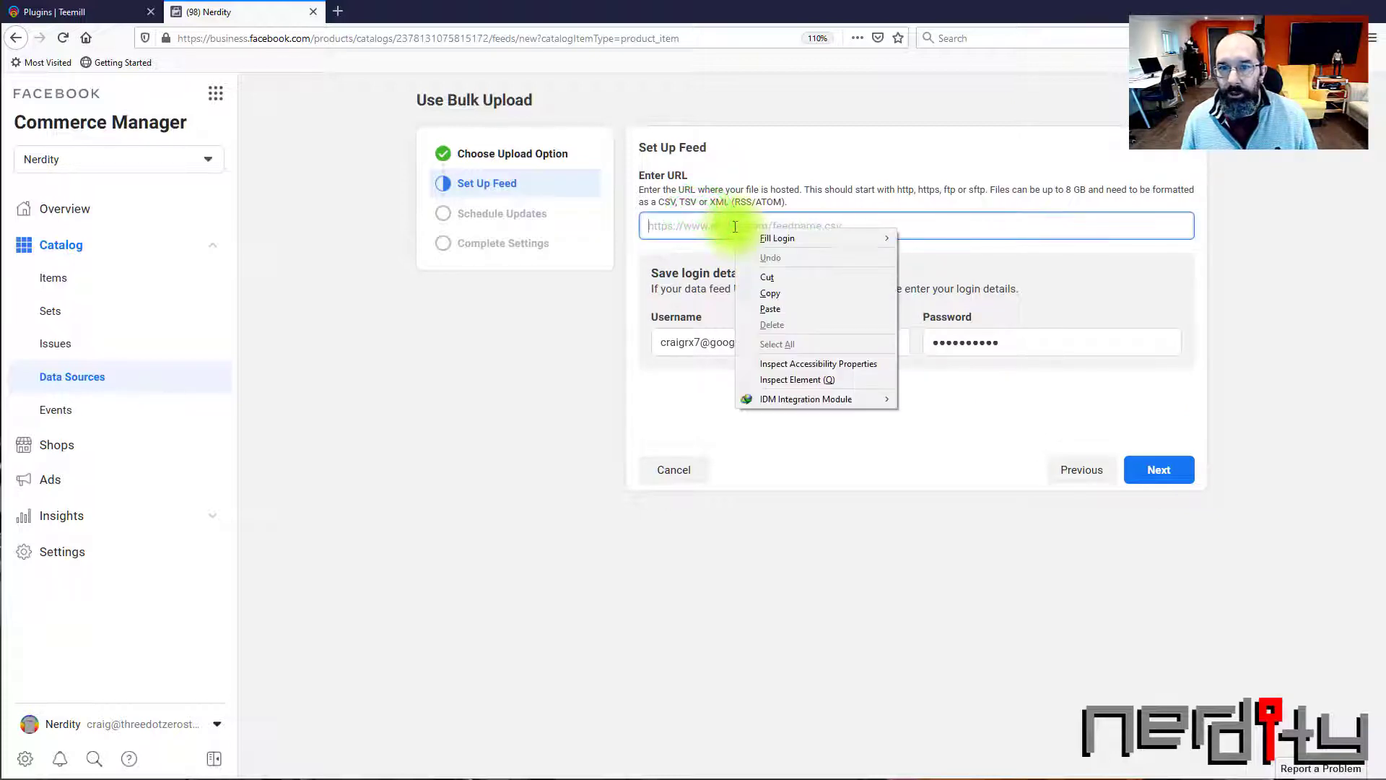
pyautogui.click(768, 310)
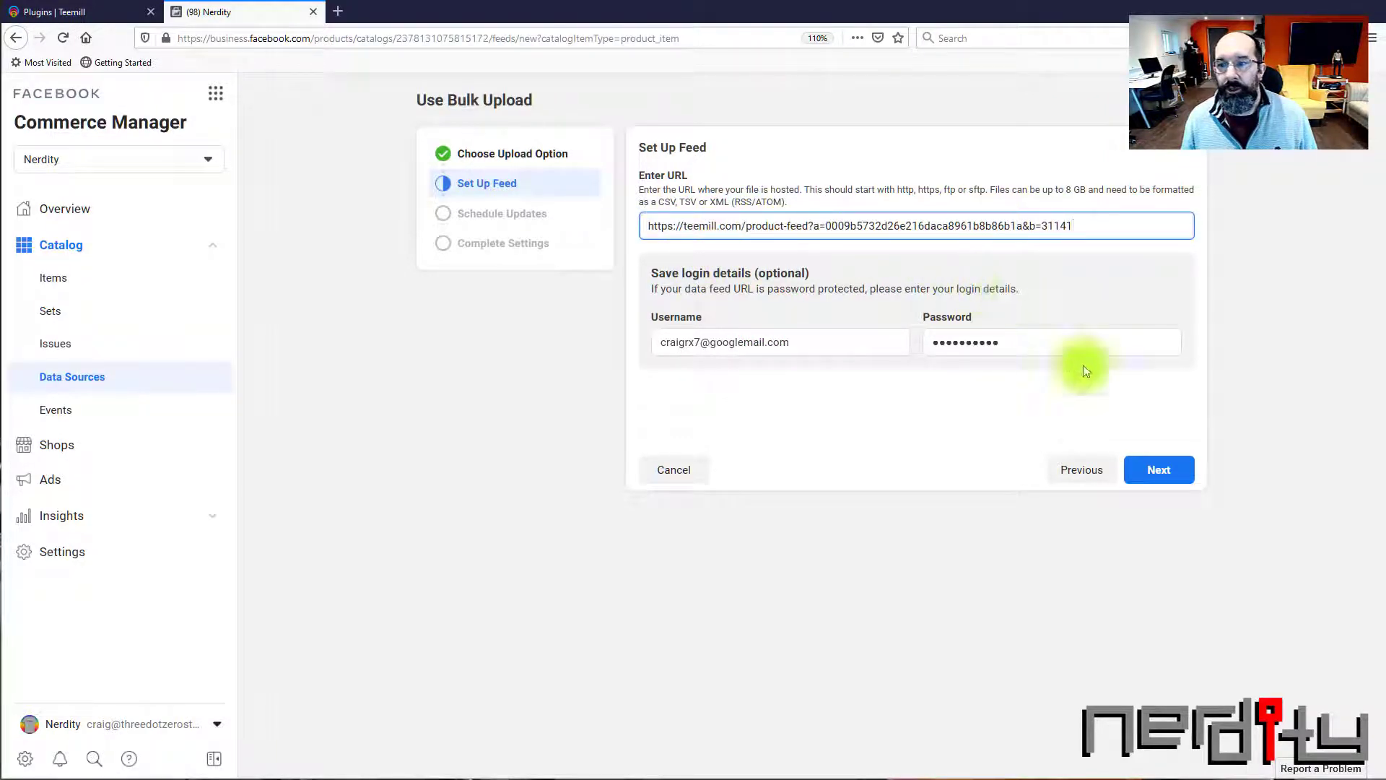
pyautogui.click(1152, 479)
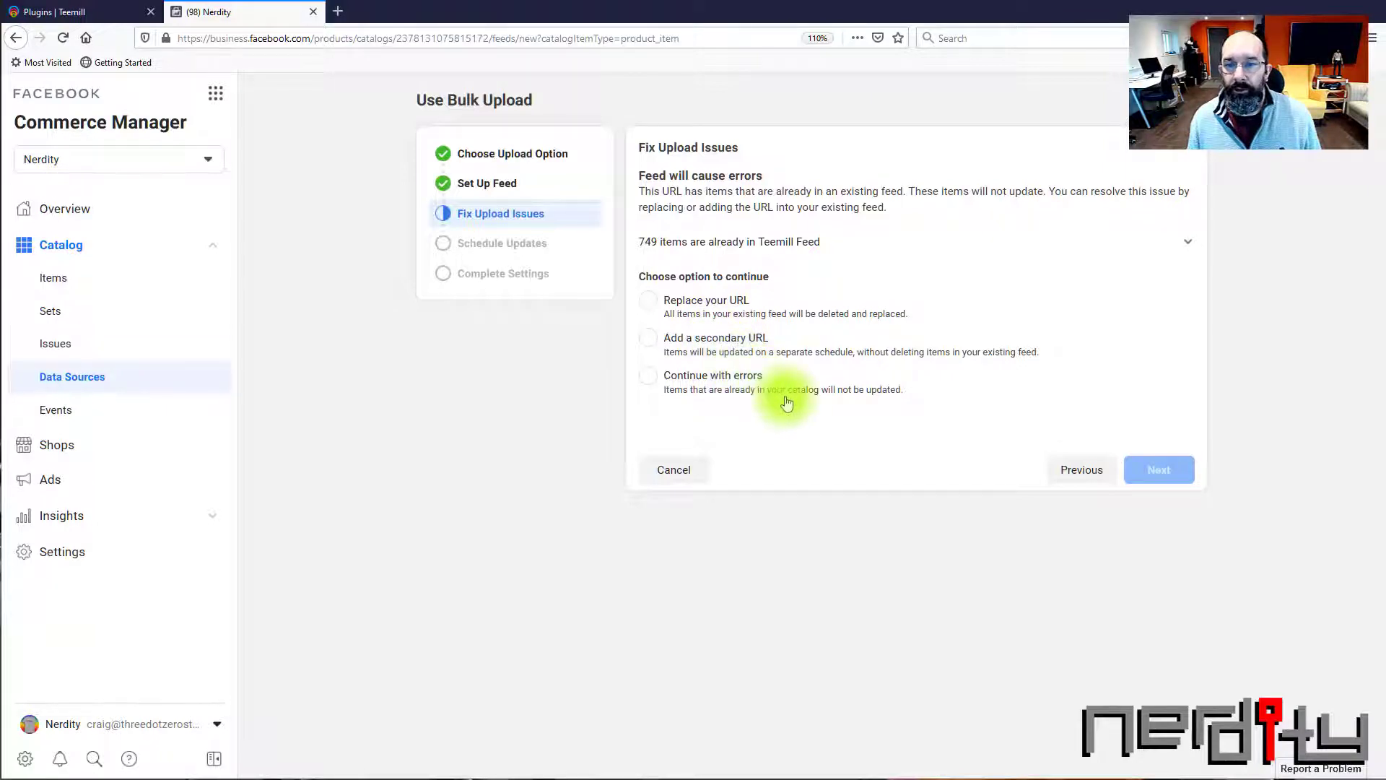
# Resolve the upload issues with Continue with errors and schedule the feed to update weekly
pyautogui.click(648, 376)
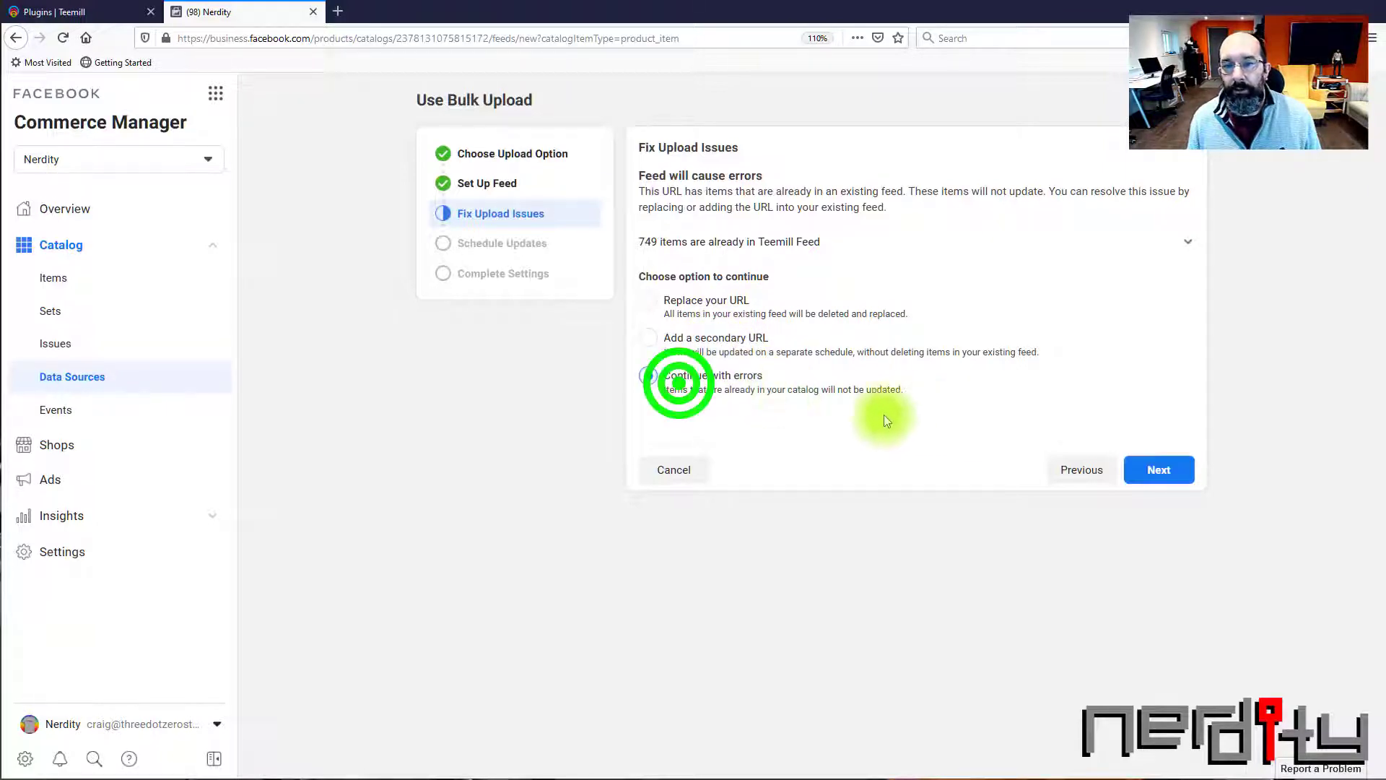
pyautogui.click(1165, 480)
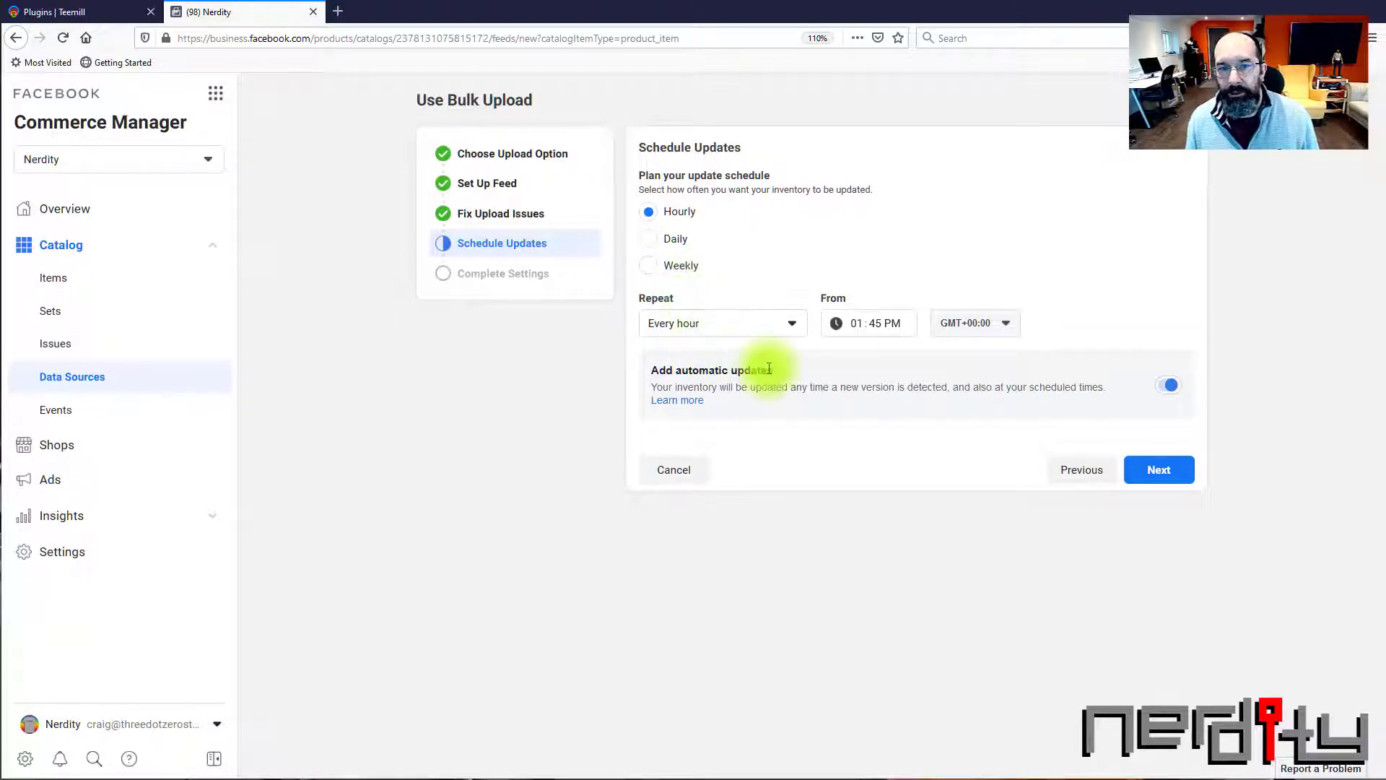
pyautogui.click(667, 267)
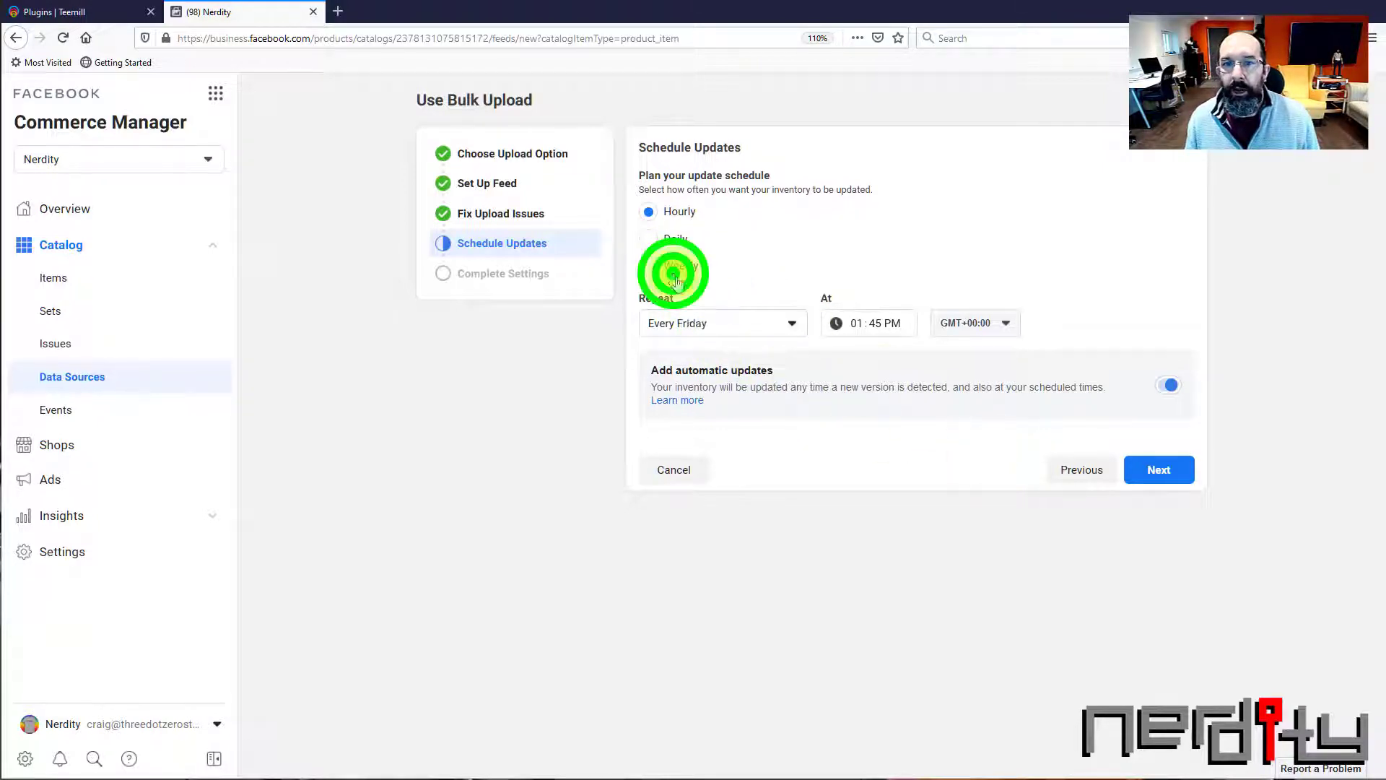
pyautogui.click(1173, 473)
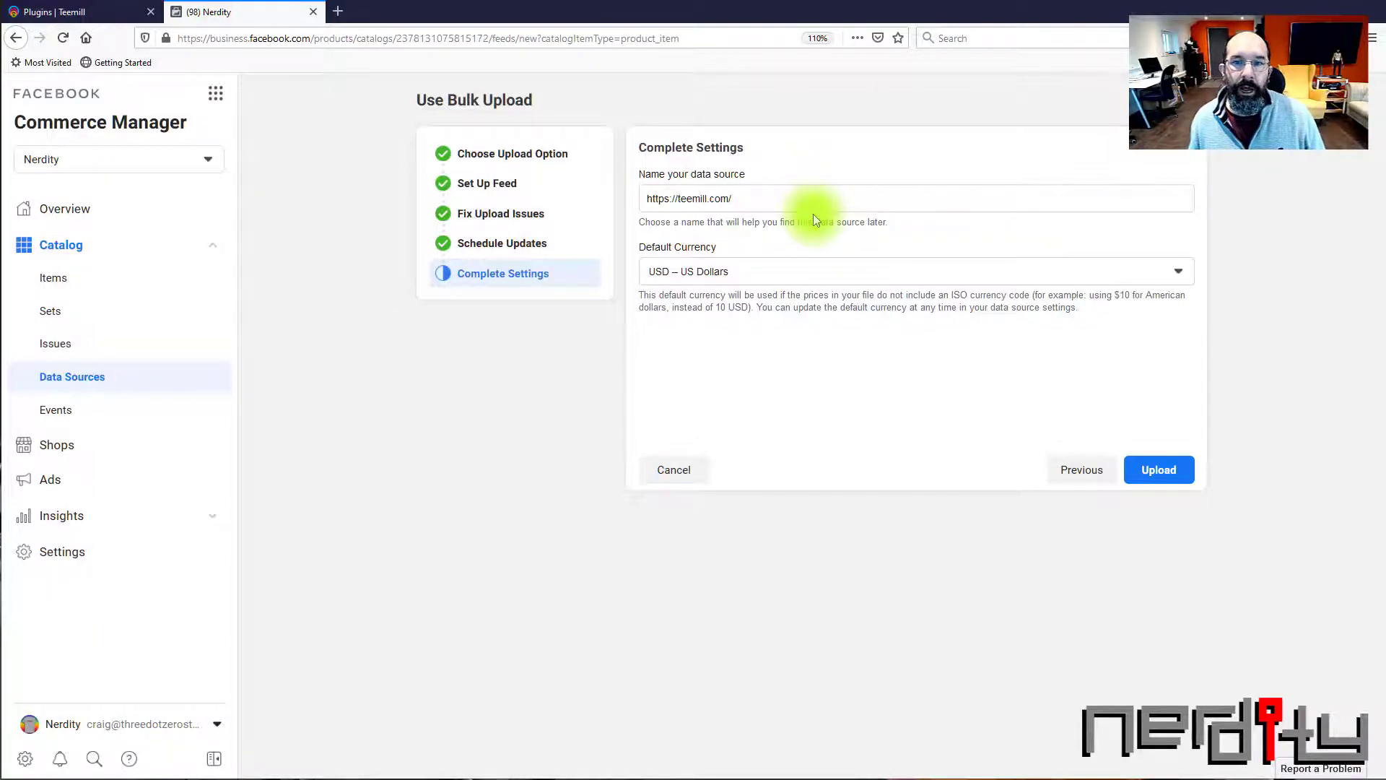
# Set the data source's default currency to GBP – British Pound and upload the feed
pyautogui.click(852, 279)
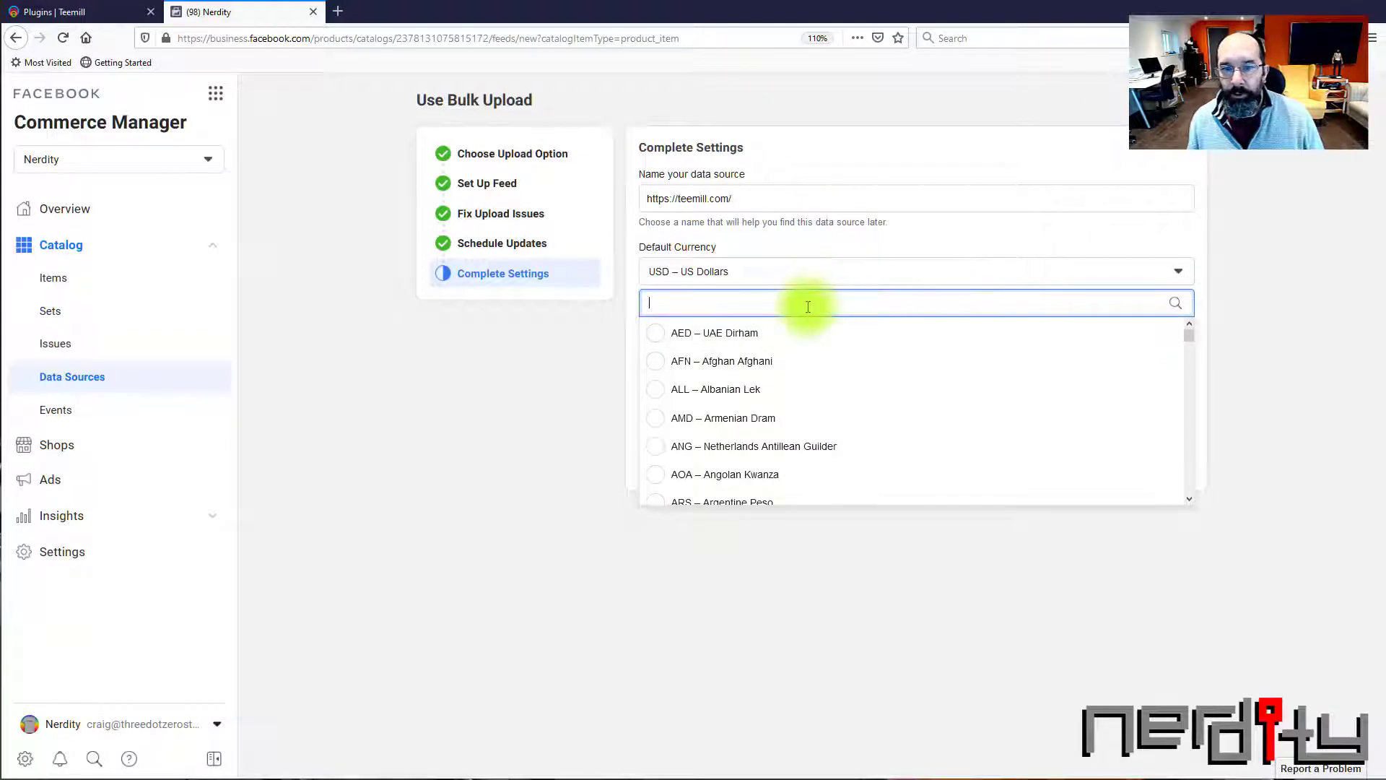
pyautogui.write('gb')
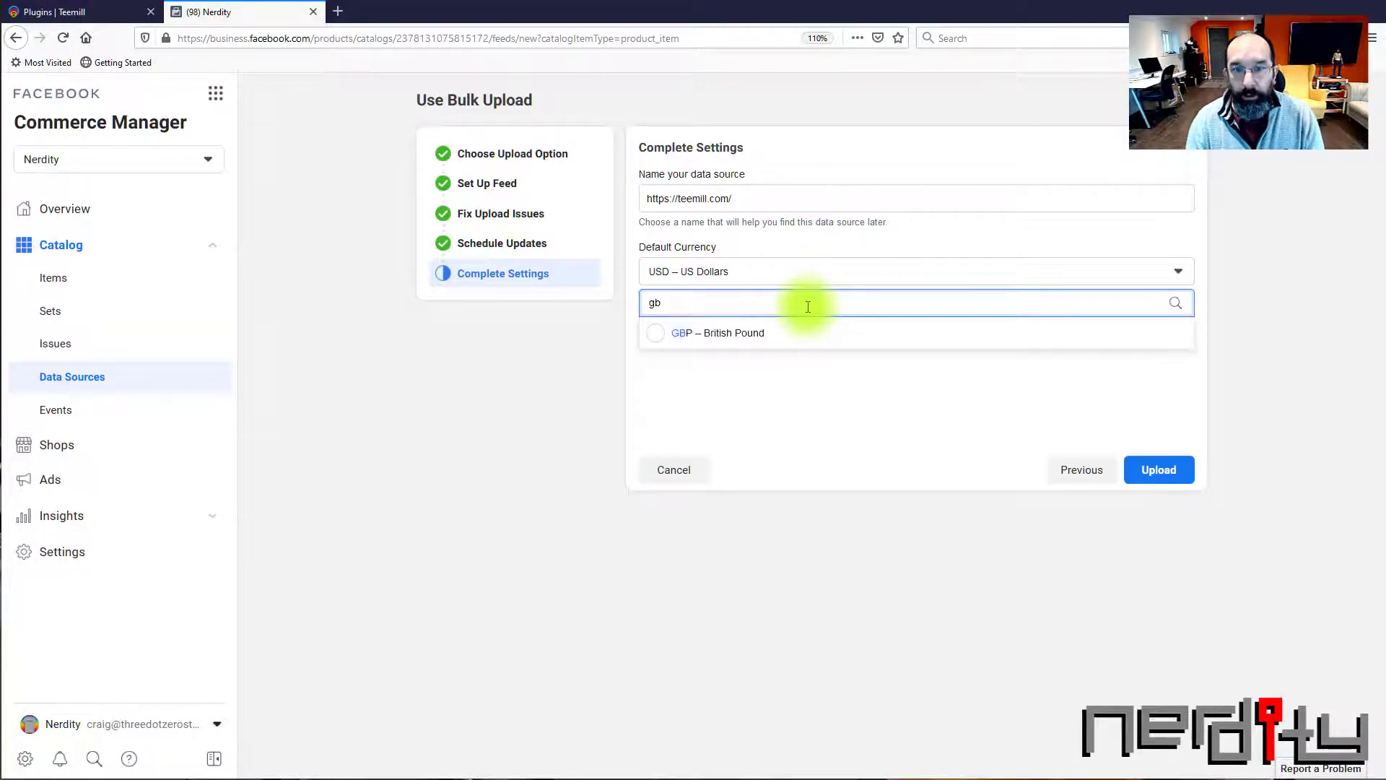
pyautogui.click(654, 331)
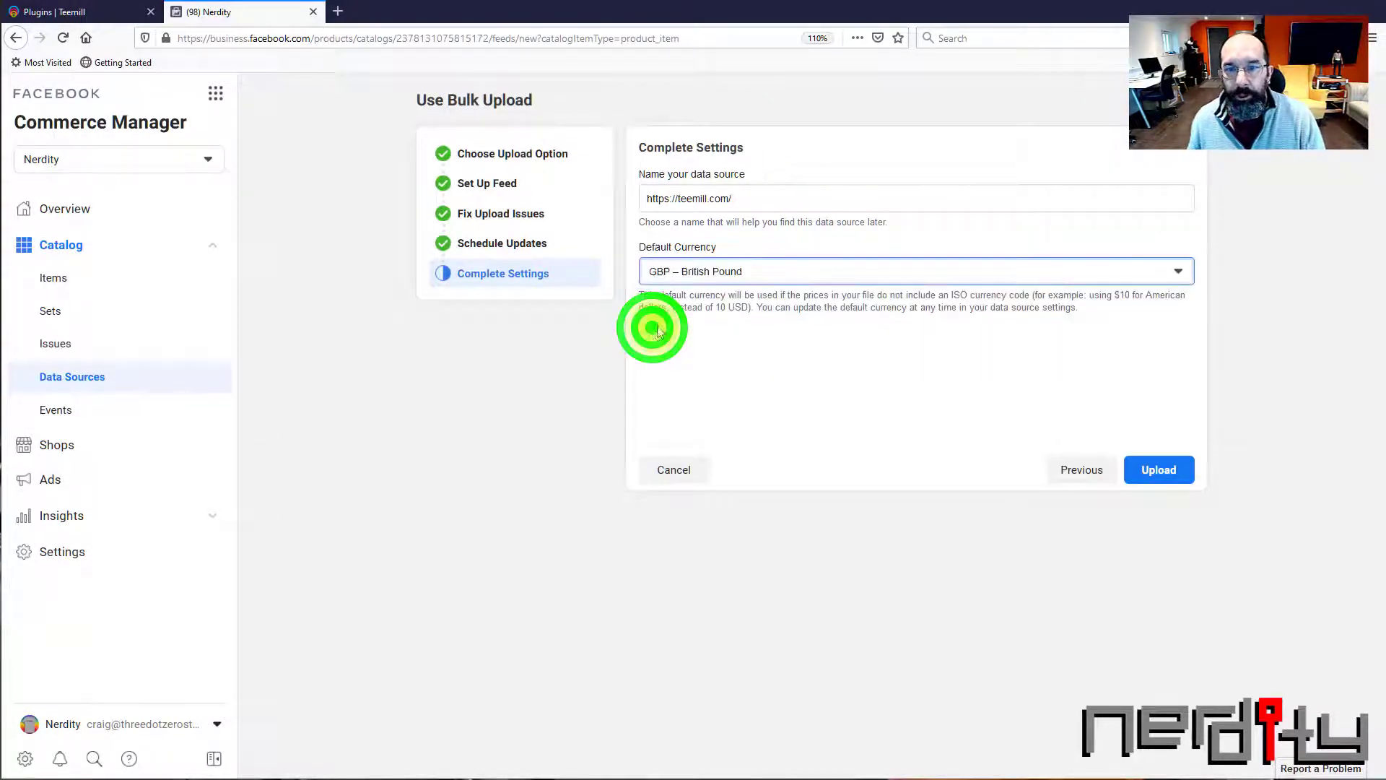
pyautogui.click(1157, 470)
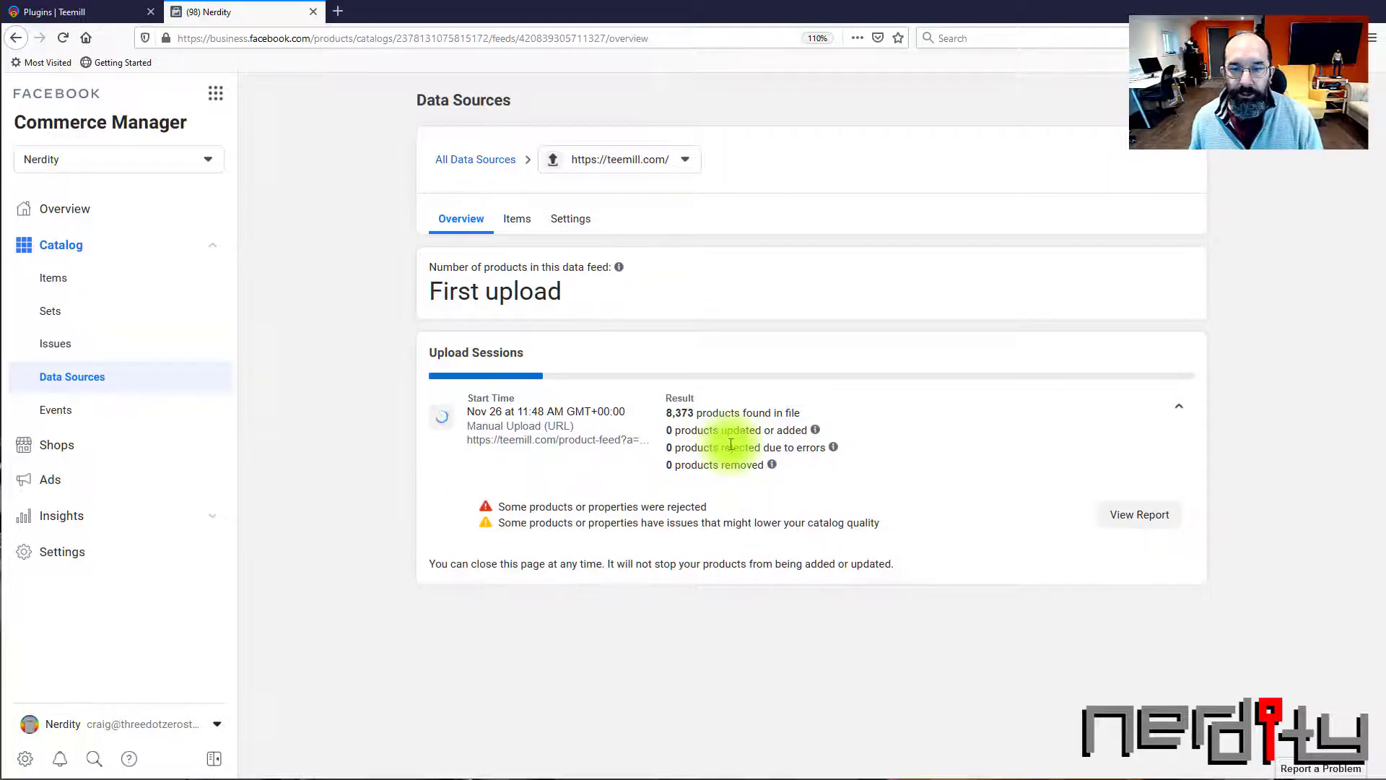
# Check the upload session's product count and browse the items listed in the catalog
pyautogui.doubleClick(680, 412)
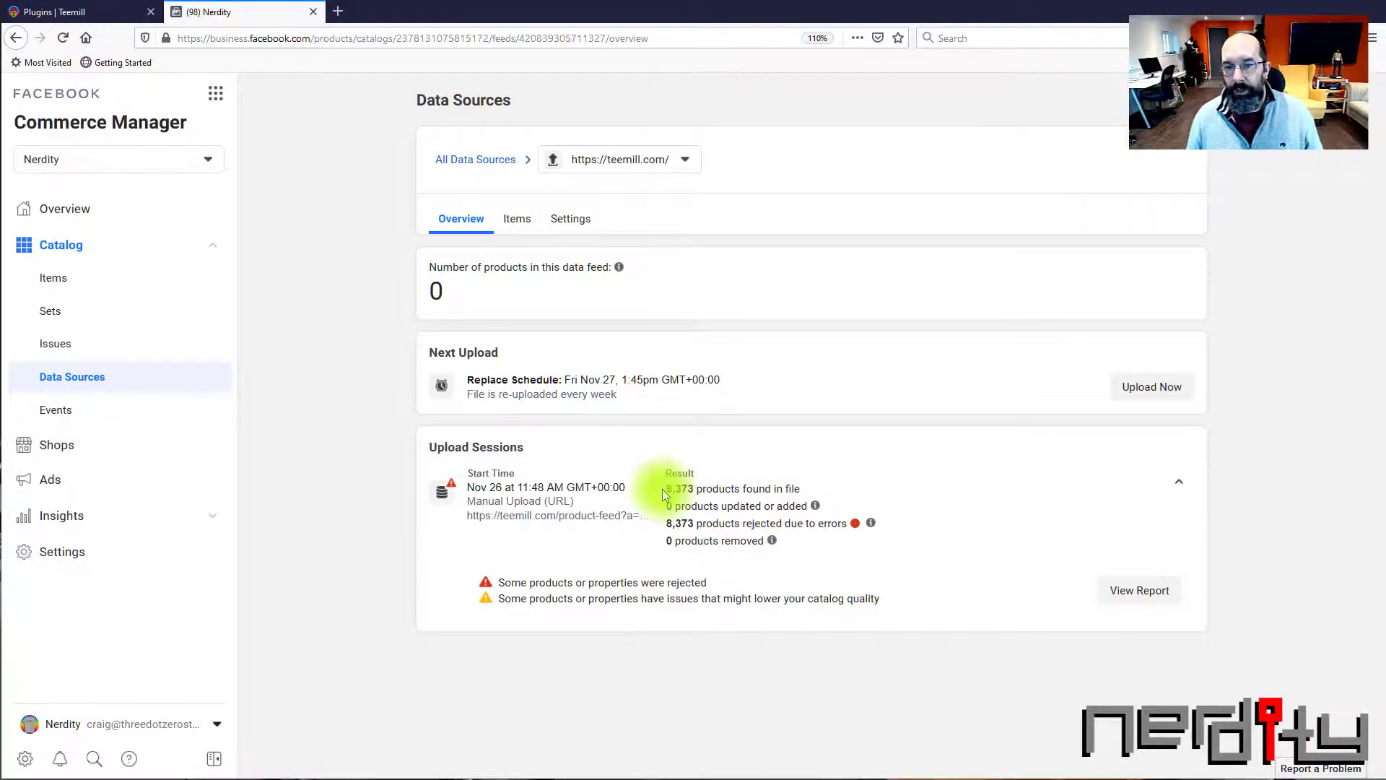
pyautogui.click(79, 281)
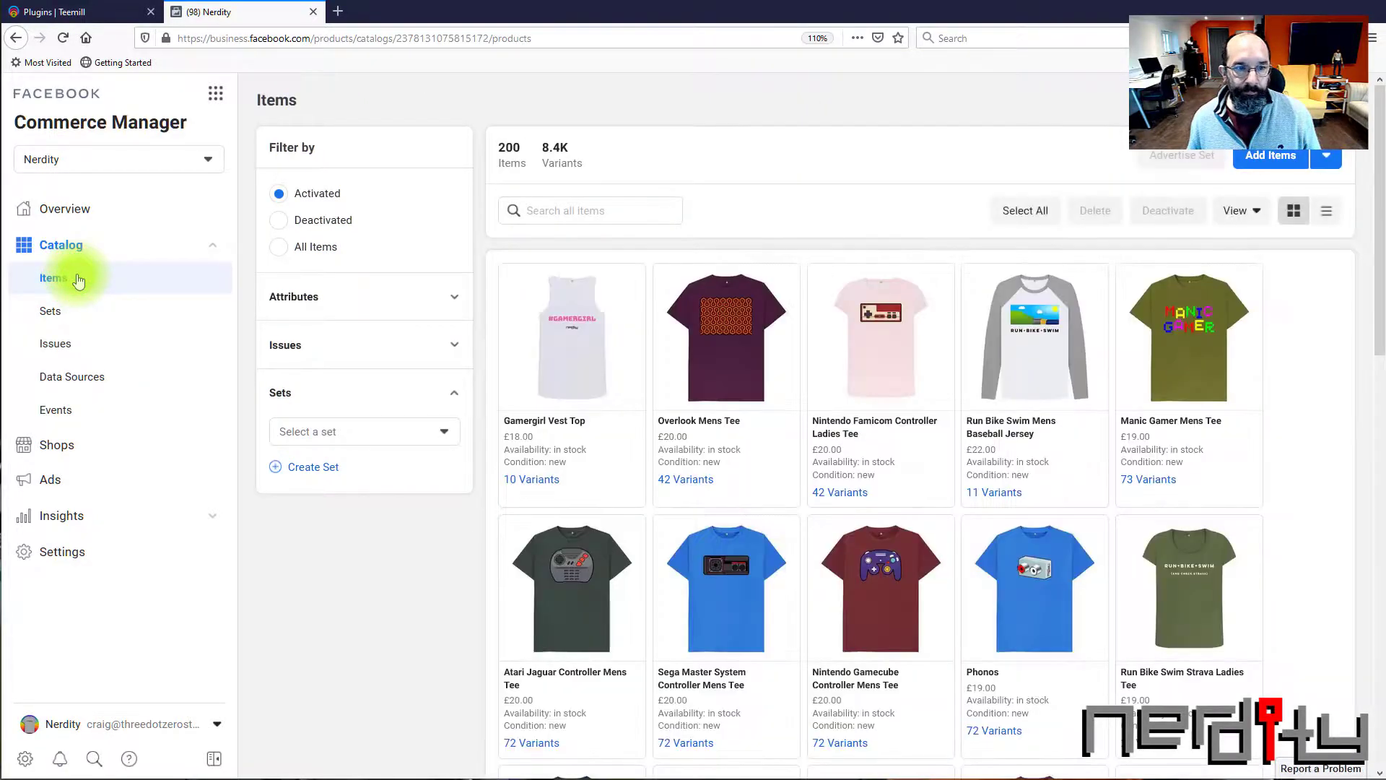
pyautogui.scroll(-12, 884, 393)
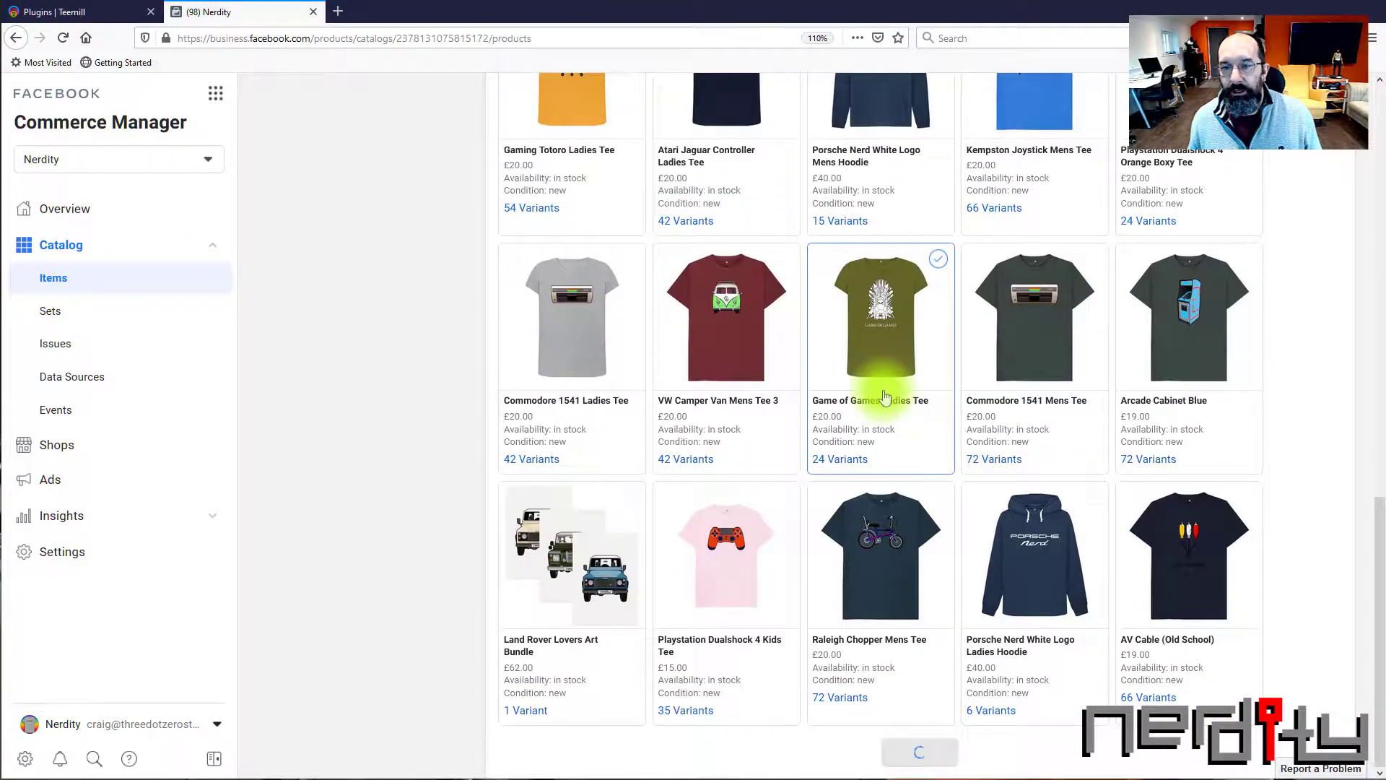
pyautogui.scroll(4, 885, 398)
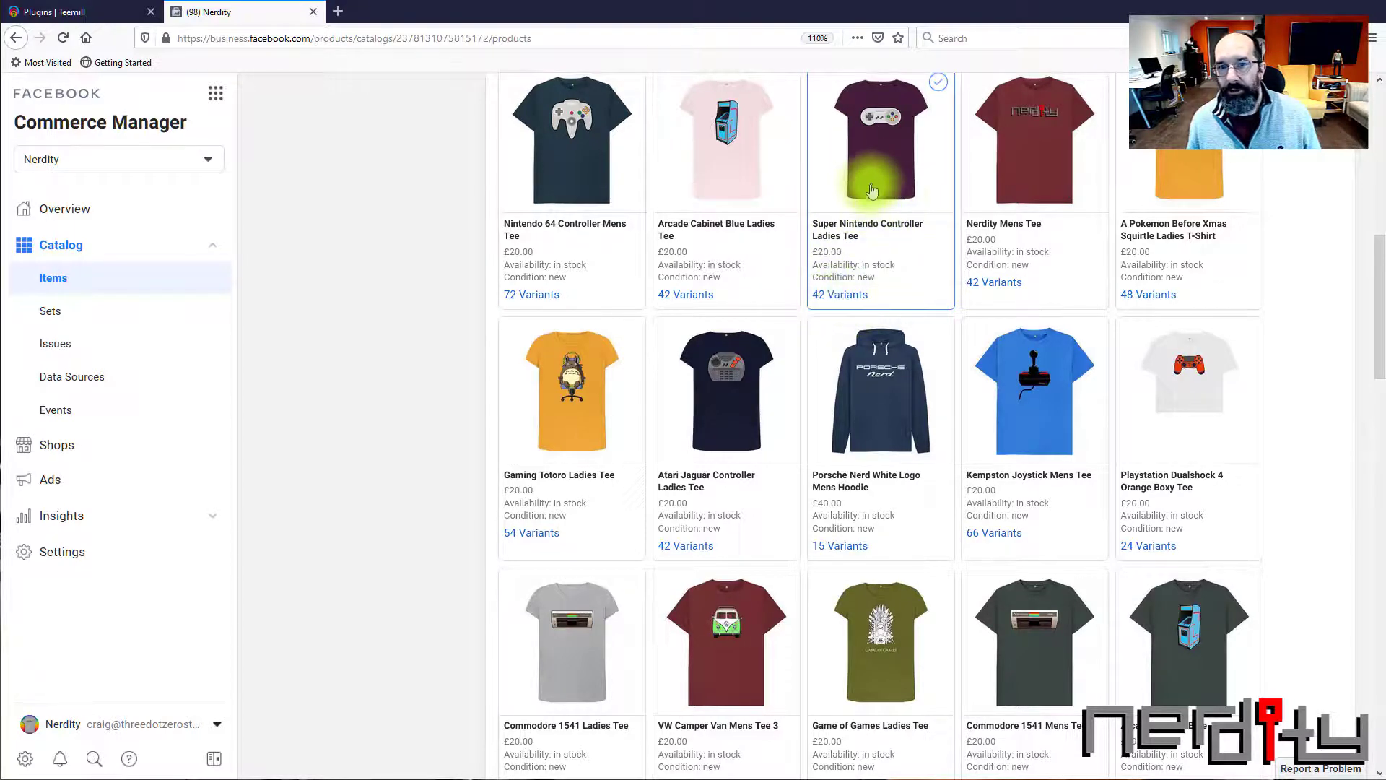
pyautogui.scroll(6, 873, 289)
pyautogui.scroll(2, 892, 318)
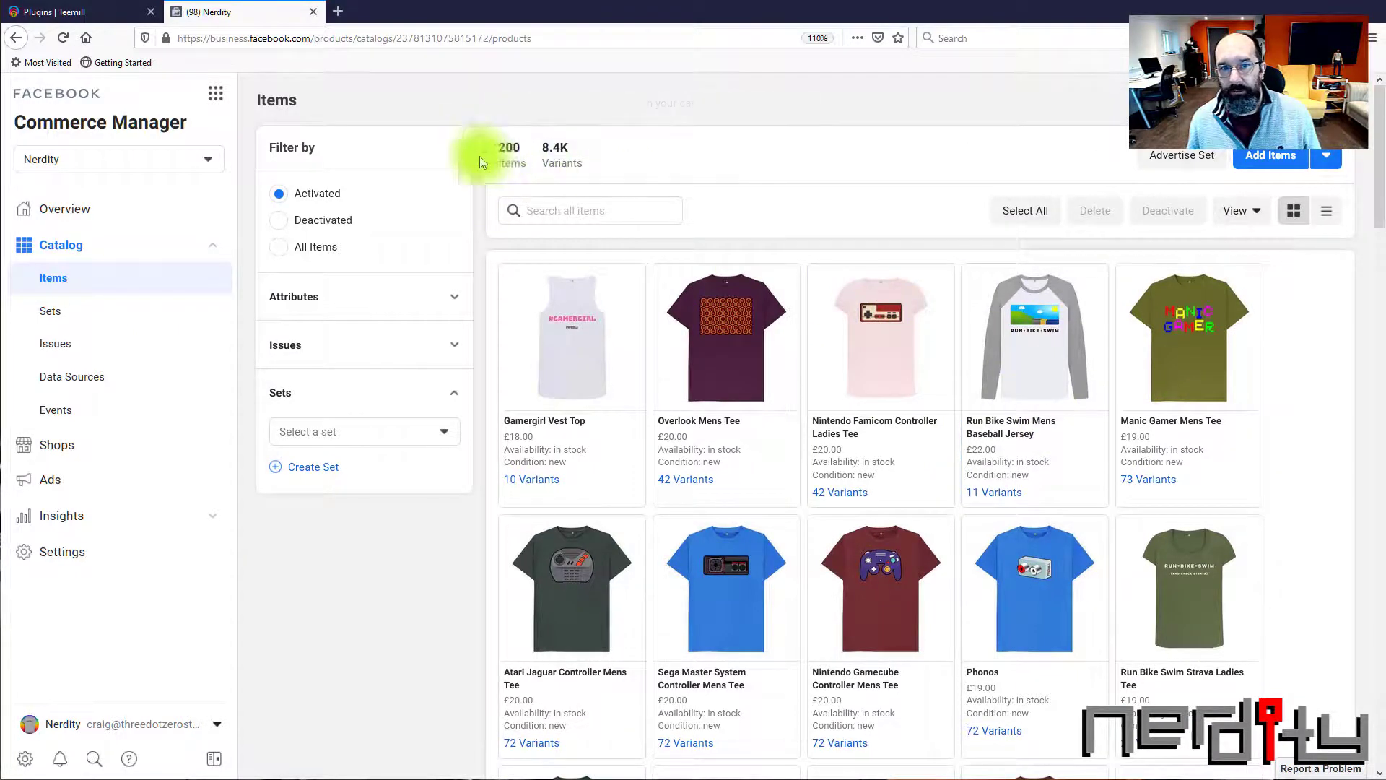
pyautogui.moveTo(511, 154)
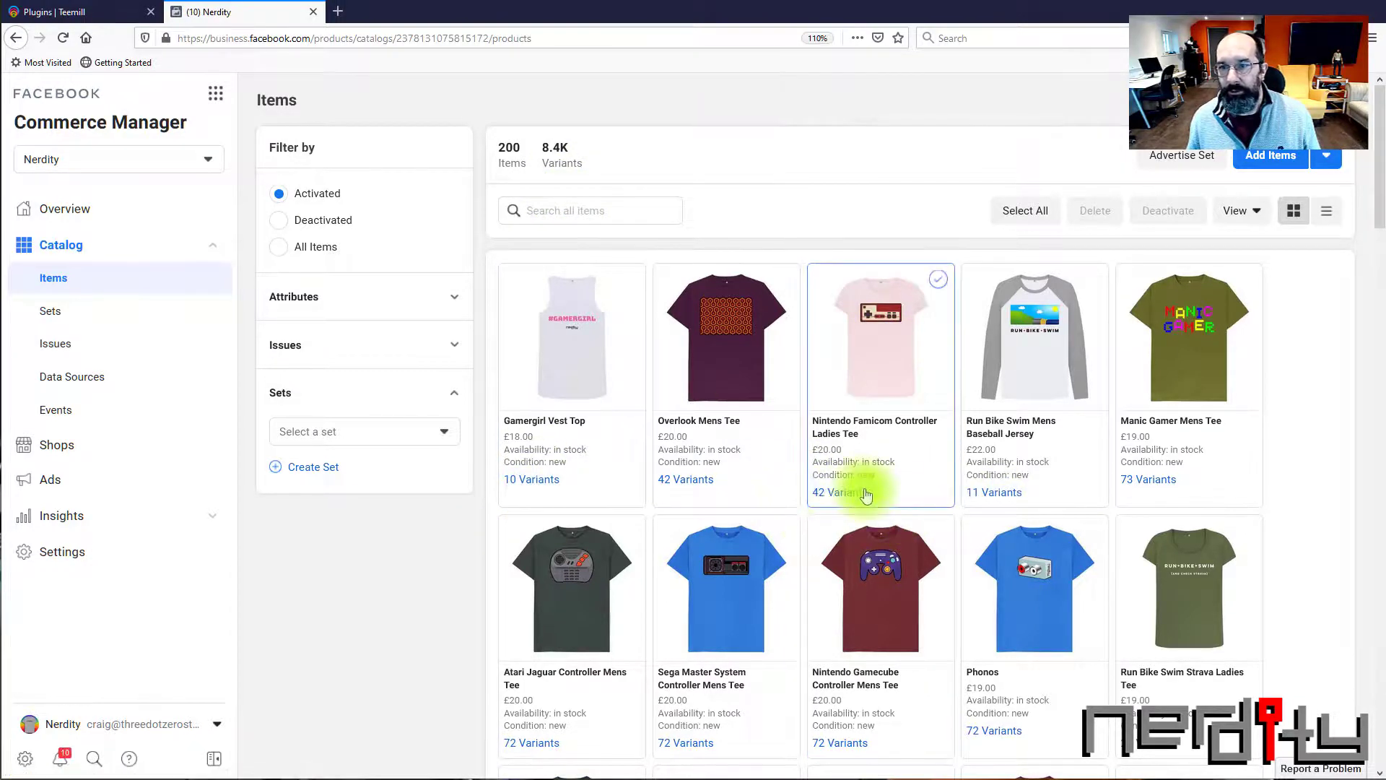
pyautogui.scroll(-2, 869, 487)
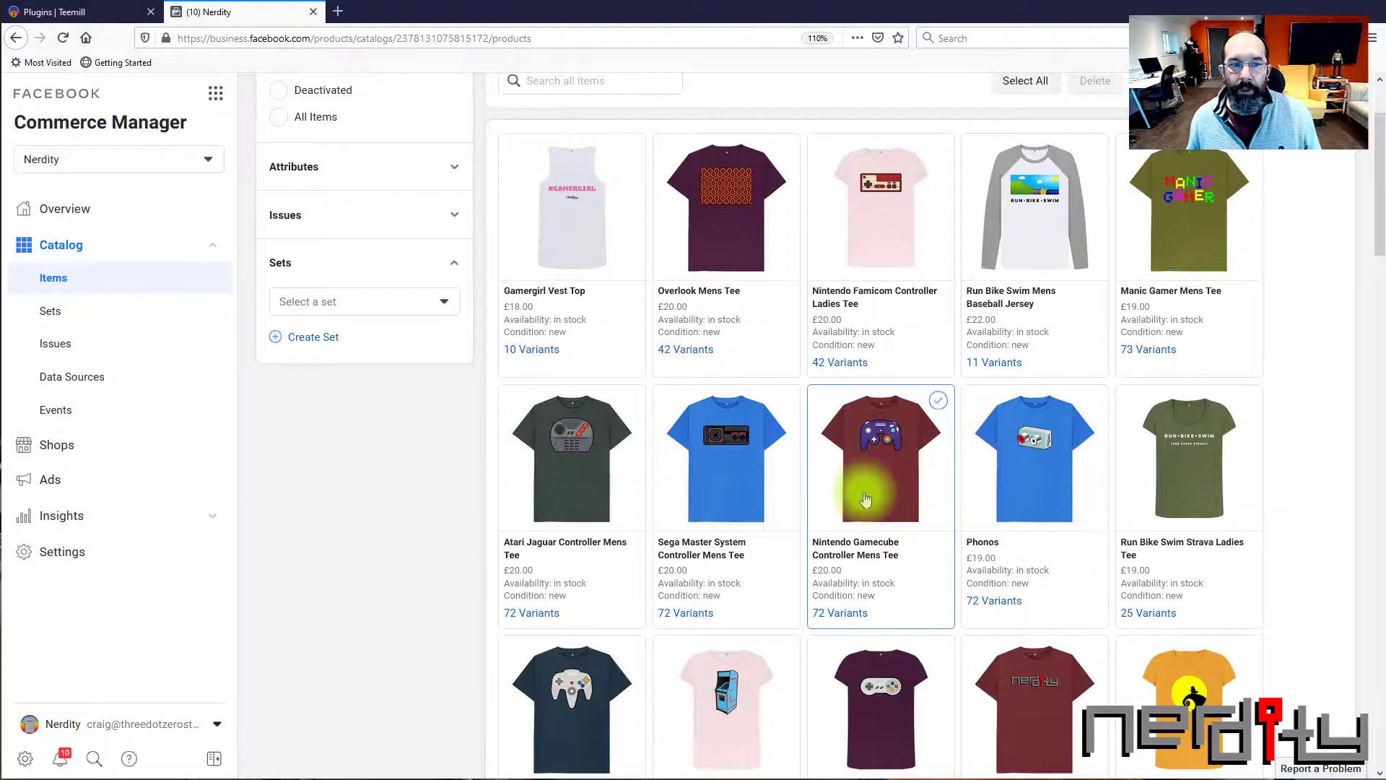